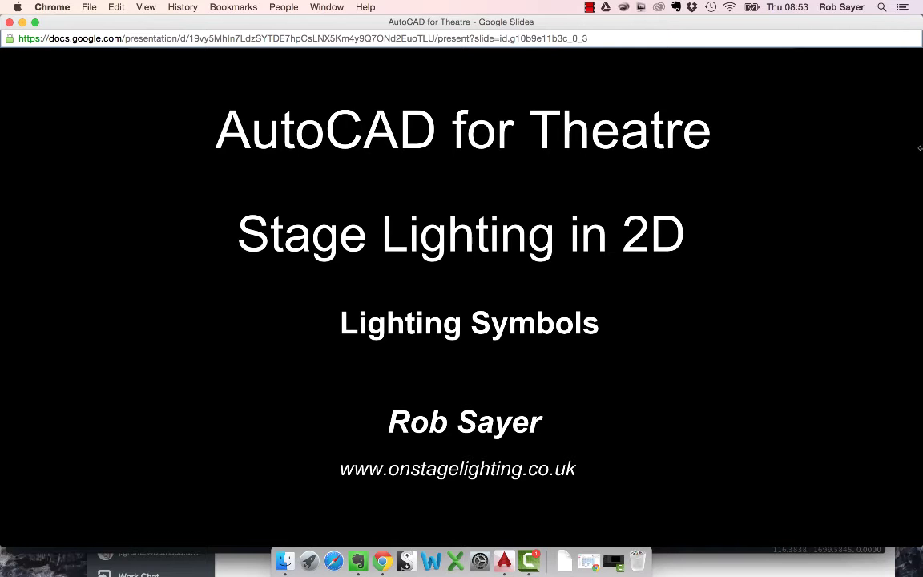
Bring the UT_LX_Video.dwg drawing in AutoCAD 2015 to the front
left_click(508, 558)
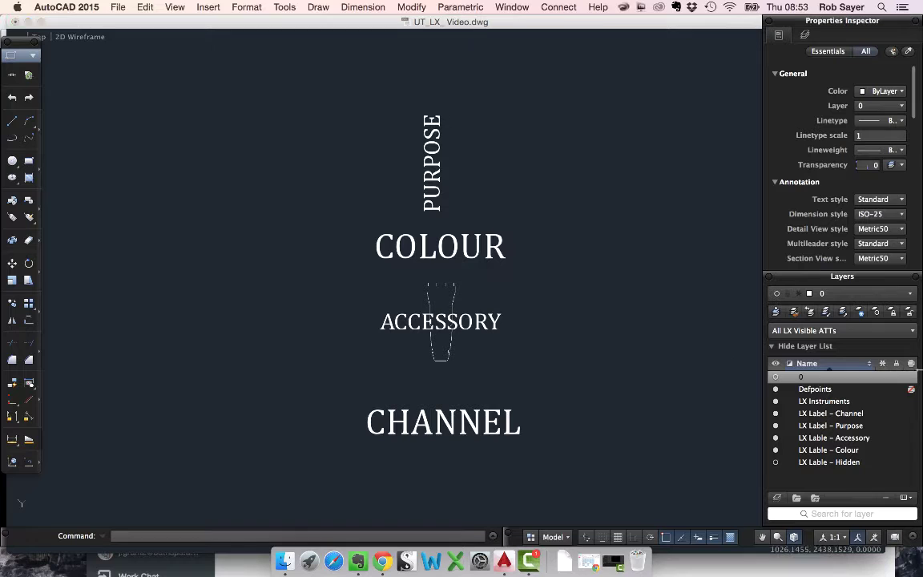
Apply the Base Lantern layer state and zoom in on the lantern outline
left_click(805, 330)
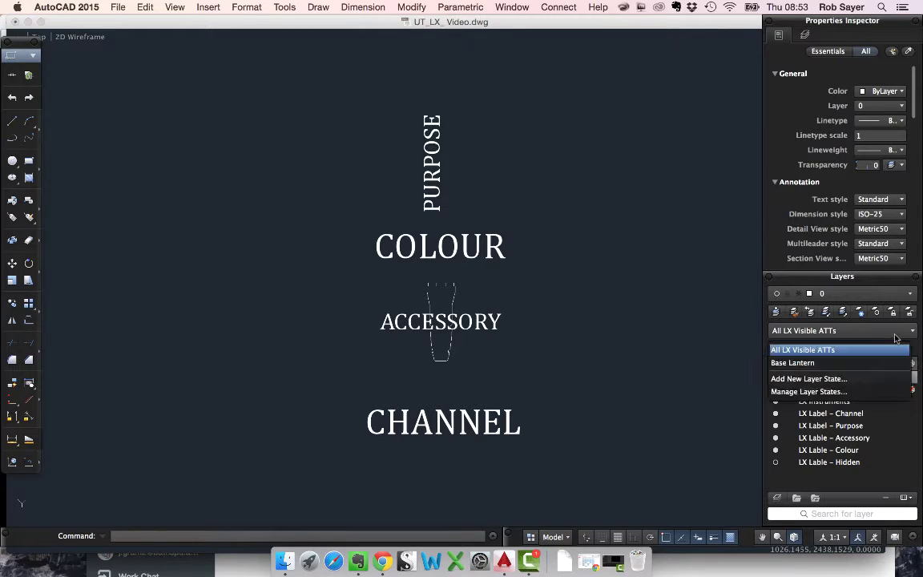
left_click(863, 365)
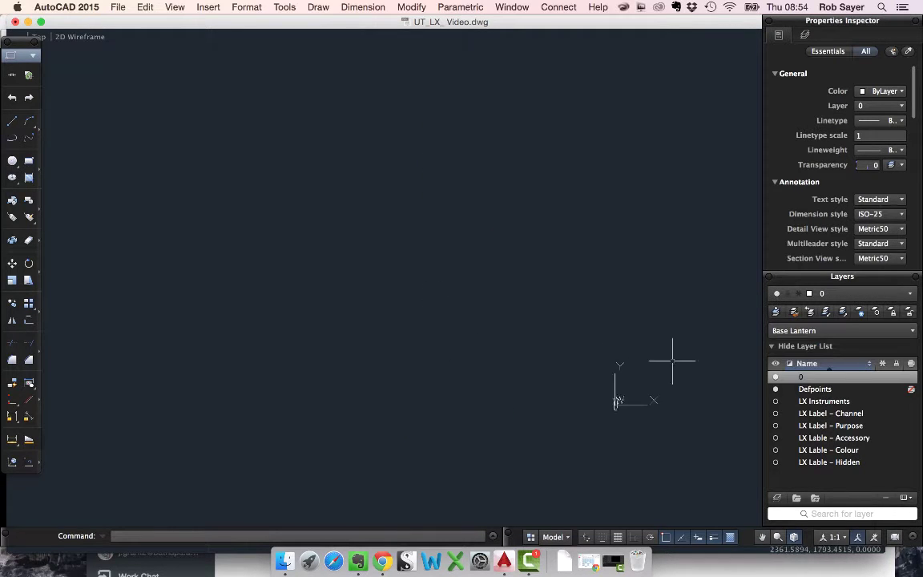
mouse_move(670, 360)
middle_mouse_down()
mouse_move(487, 296)
mouse_move(546, 306)
middle_mouse_up()
scroll(453, 304, "up", 10)
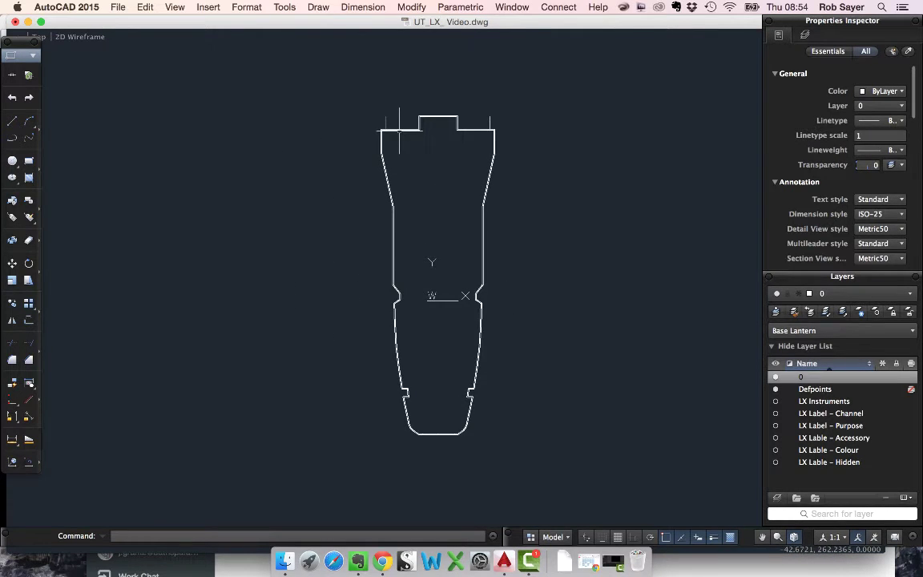
Select the lantern outline polyline to check it, then clear the selection
left_click(399, 130)
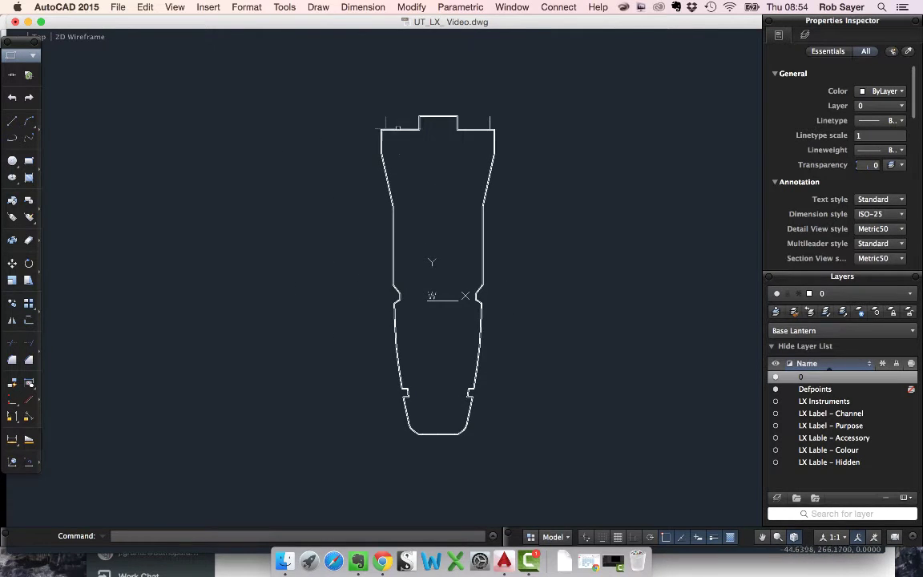
left_click(491, 153)
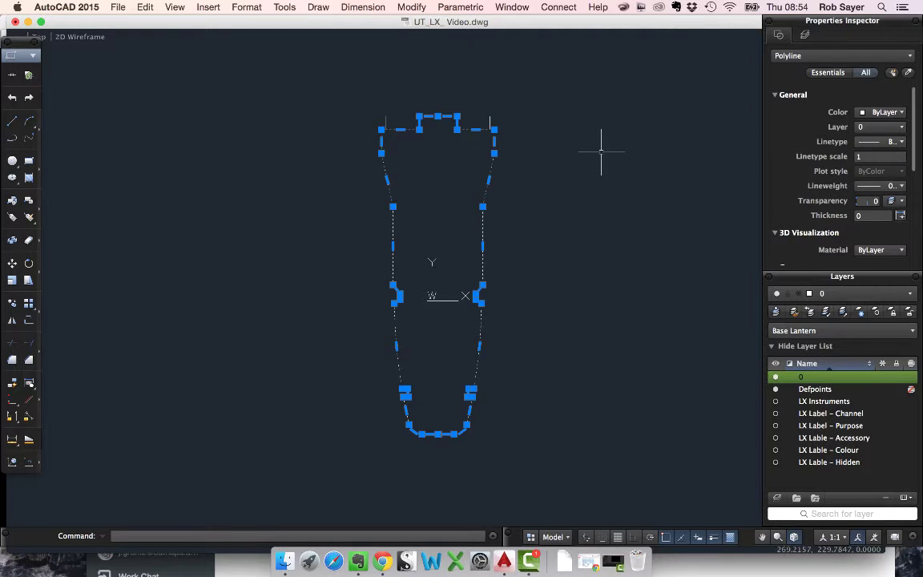
key("Escape")
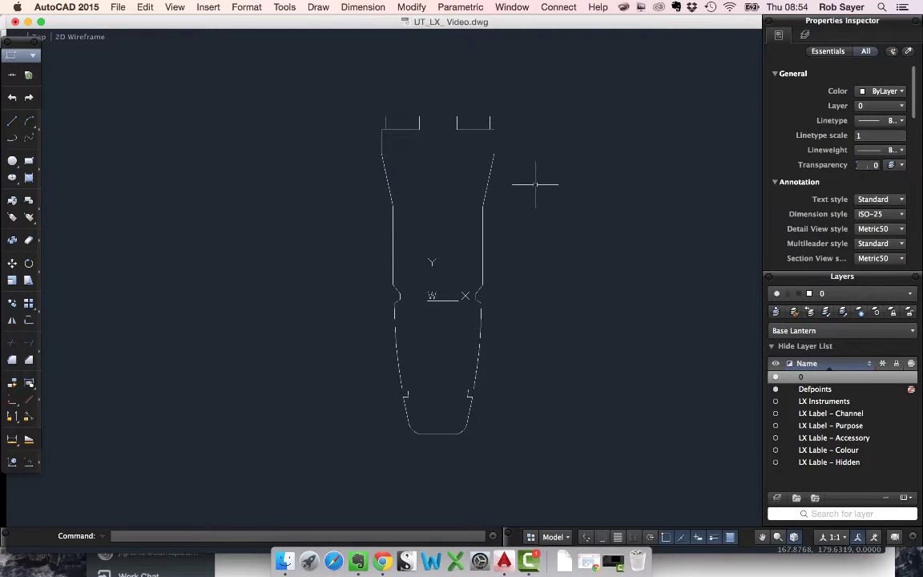
left_click(391, 121)
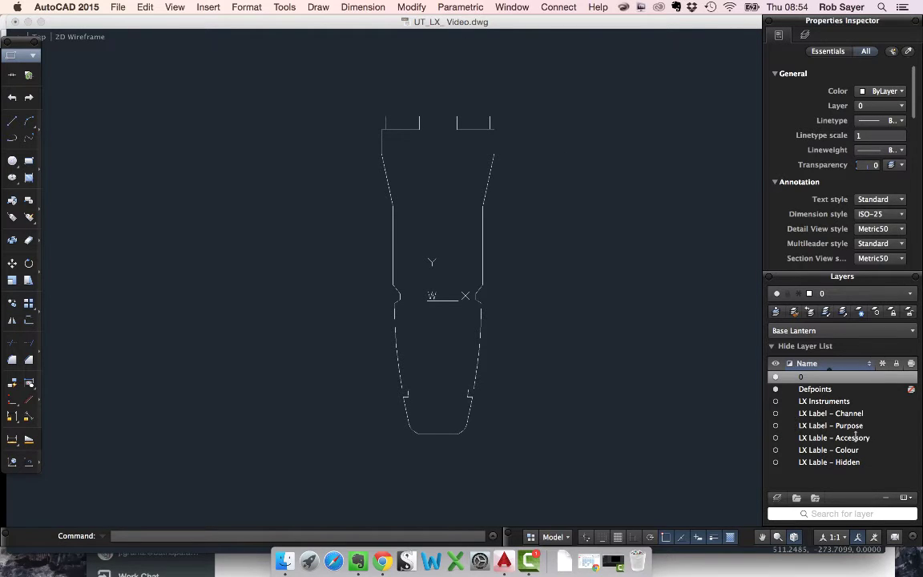
Turn on LX Instruments and move every part of the lantern outline onto that layer
left_click(776, 400)
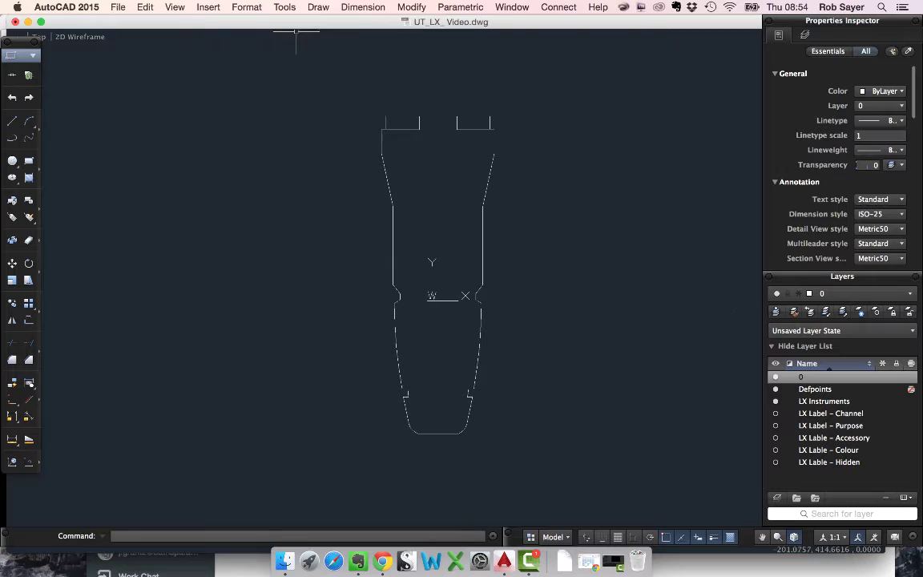
left_click(353, 87)
left_click(535, 448)
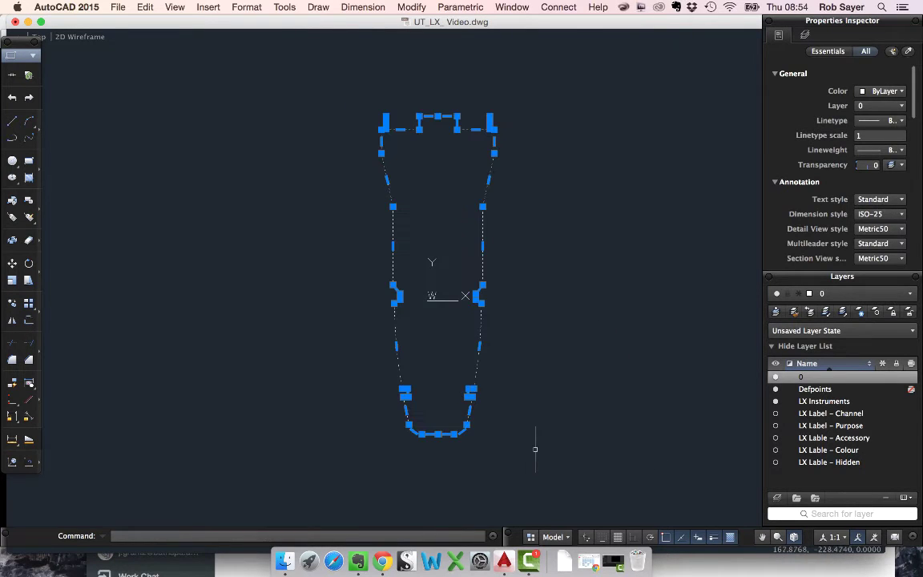
left_click(896, 129)
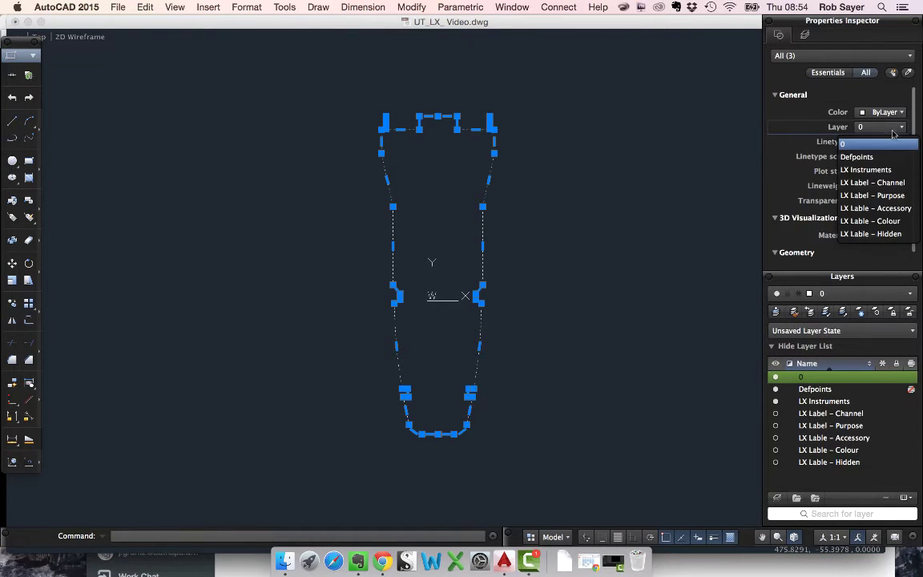
left_click(824, 169)
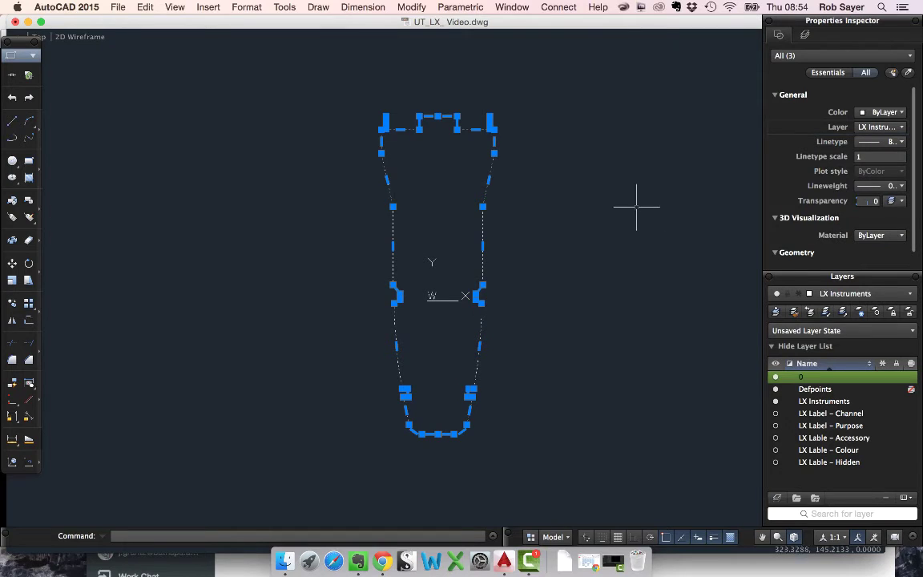
key("Escape")
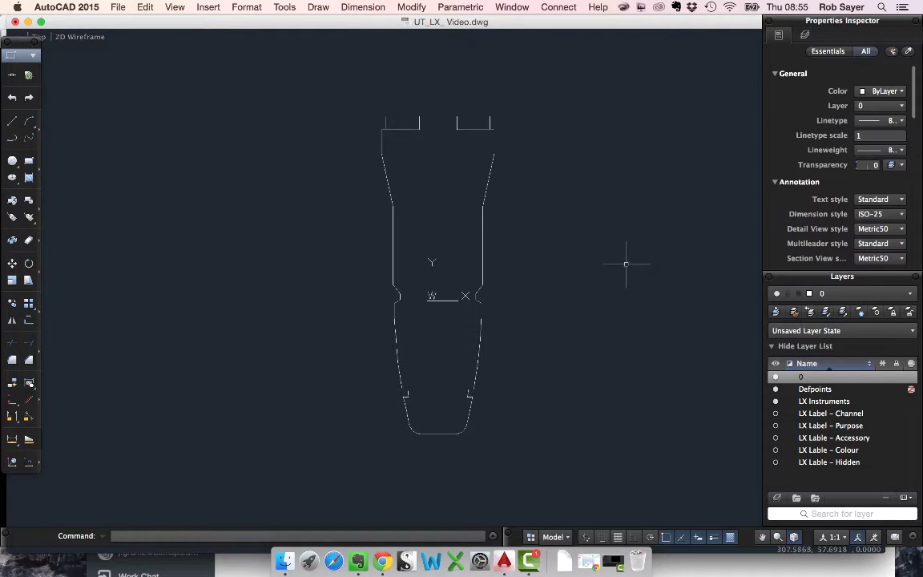
Run ATTDEF with the ATT alias to open the Attribute Definition dialog
mouse_move(621, 262)
middle_mouse_down()
mouse_move(595, 319)
mouse_move(600, 306)
middle_mouse_up()
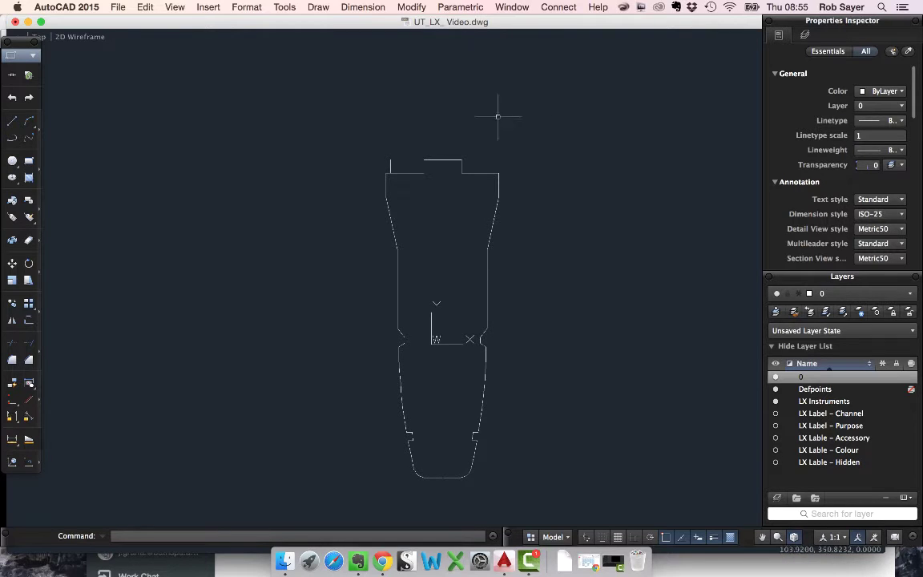
type("ATT")
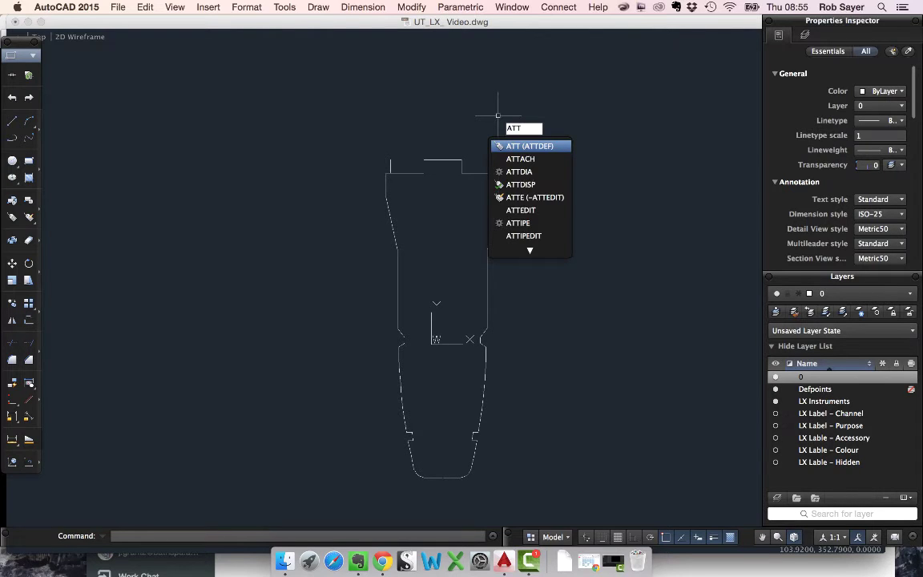
key("Return")
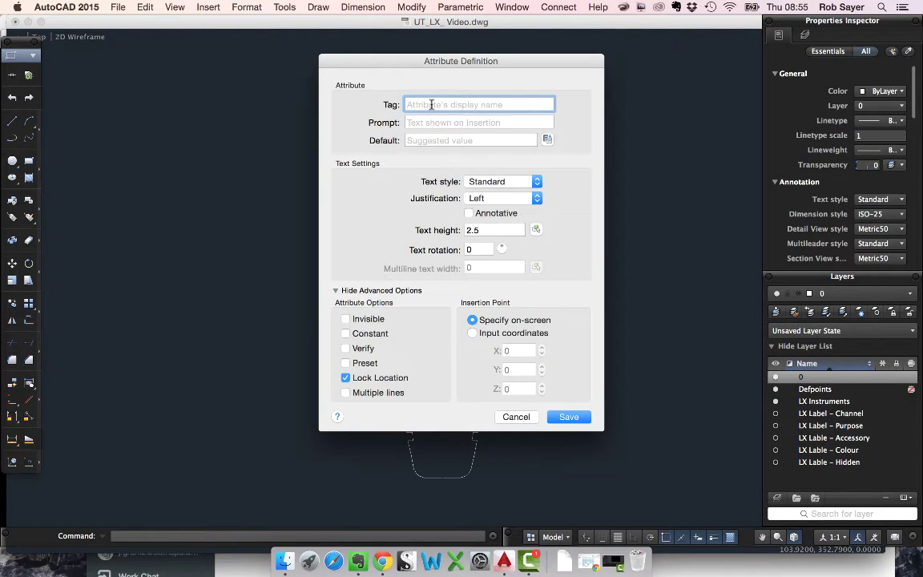
Enter tag Colour, prompt 'What gel number? e.g L201' and default value OW
type("Colour")
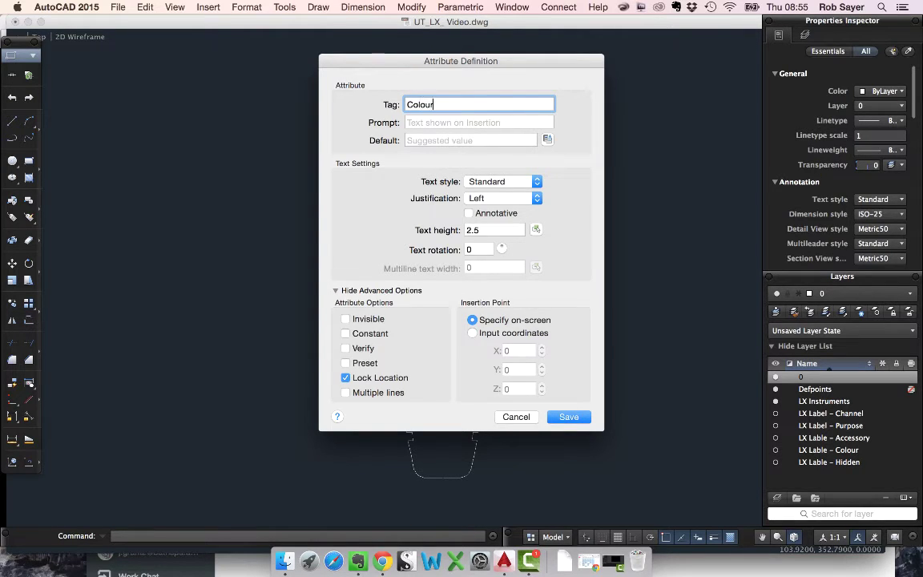
left_click(448, 123)
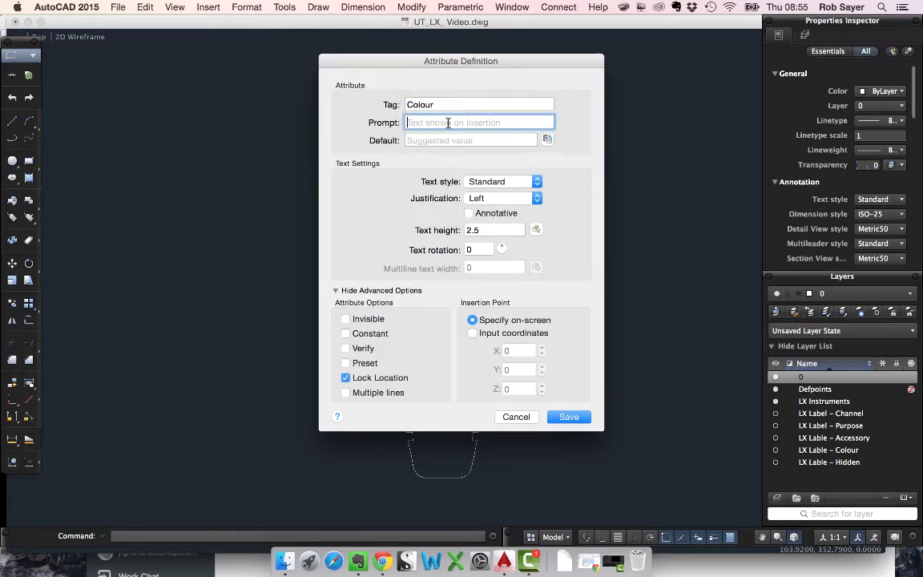
type("What gel nu")
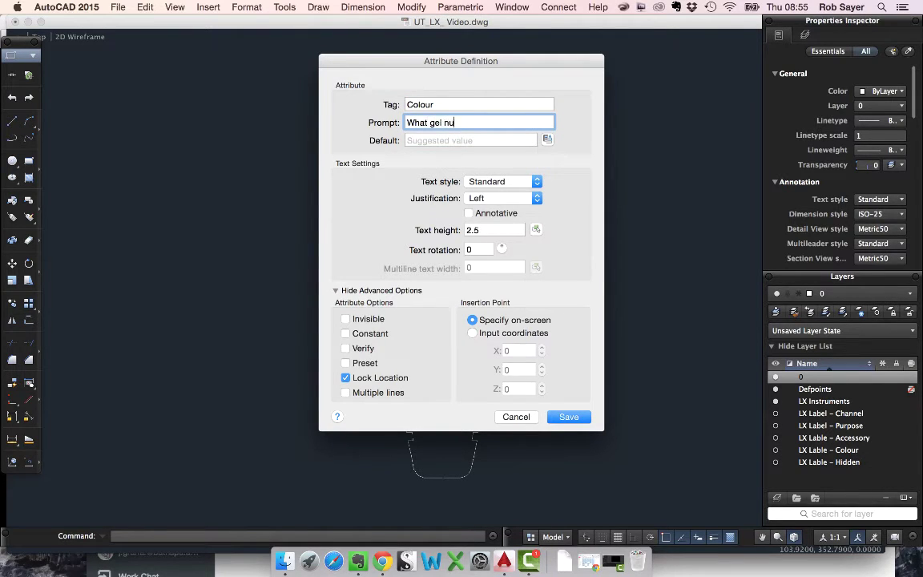
type("mber?  e.g L201")
left_click(510, 140)
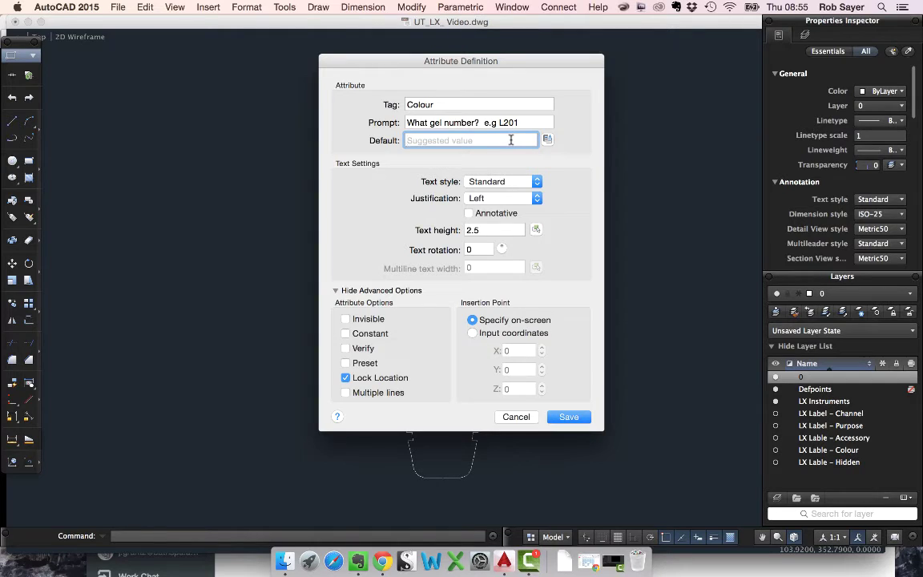
type("OW")
Keep the Standard text style, use Center justification and set text height to 100
left_click(530, 182)
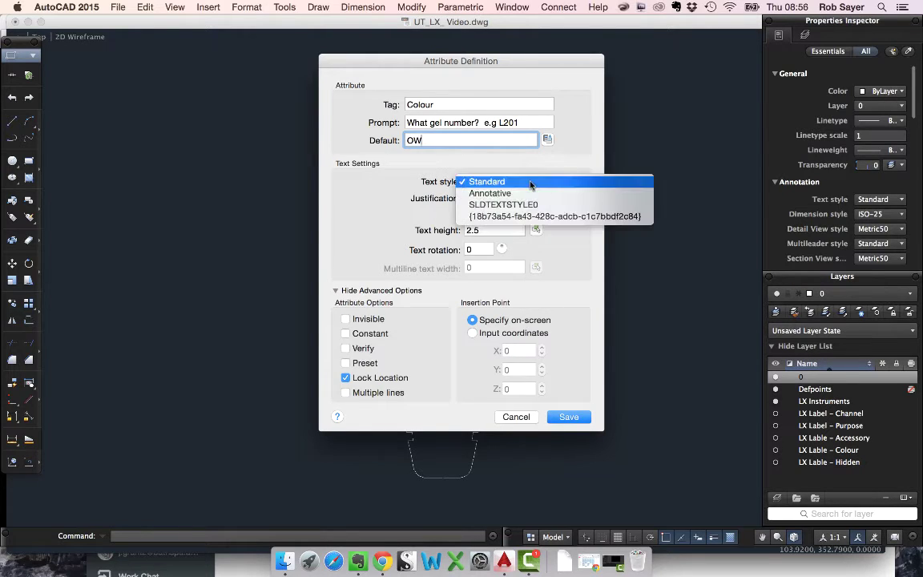
left_click(530, 182)
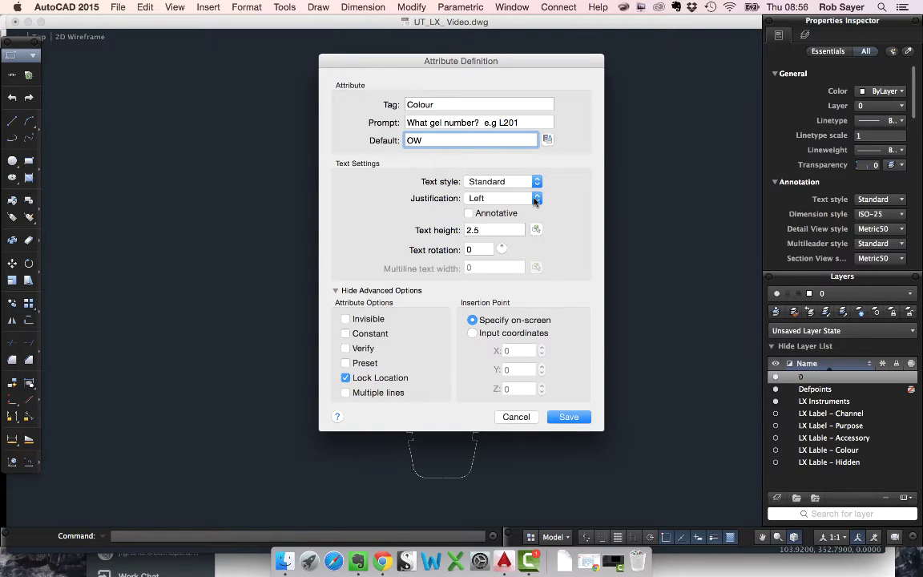
left_click(536, 199)
left_click(492, 232)
key("Tab")
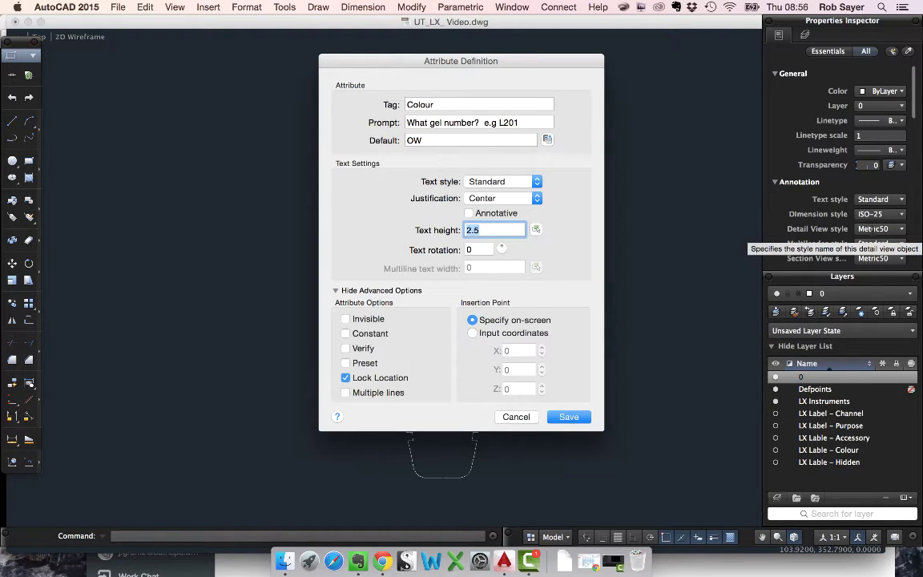
type("100")
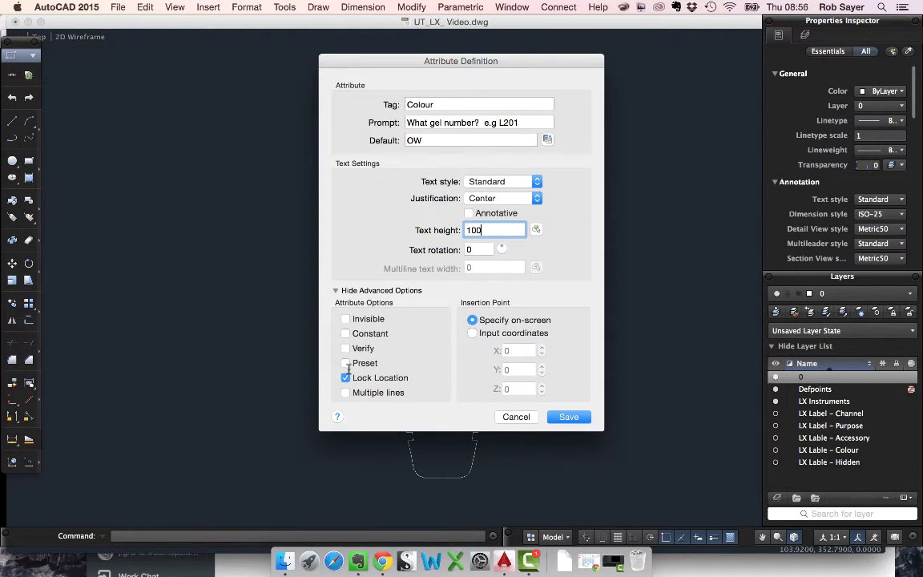
Place the COLOUR attribute definition in the drawing
left_click(569, 417)
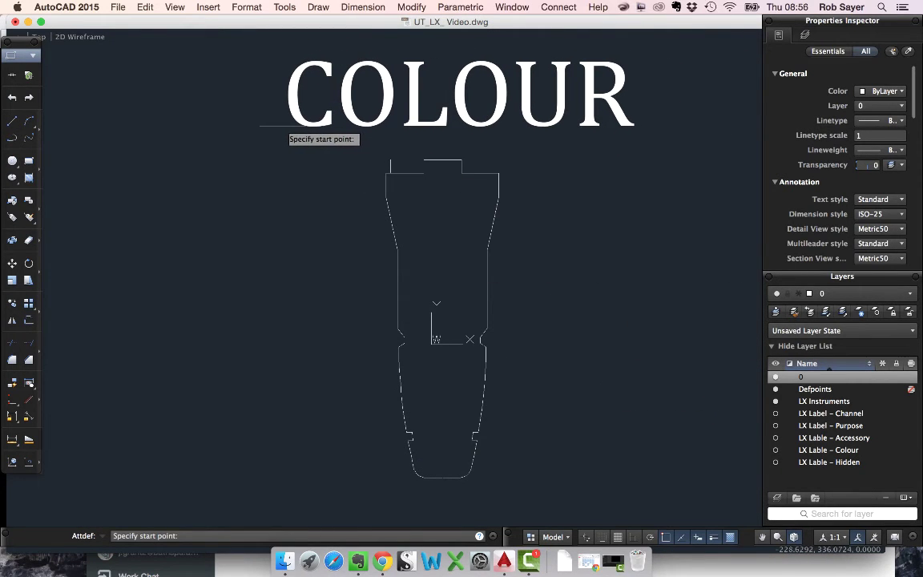
left_click(97, 125)
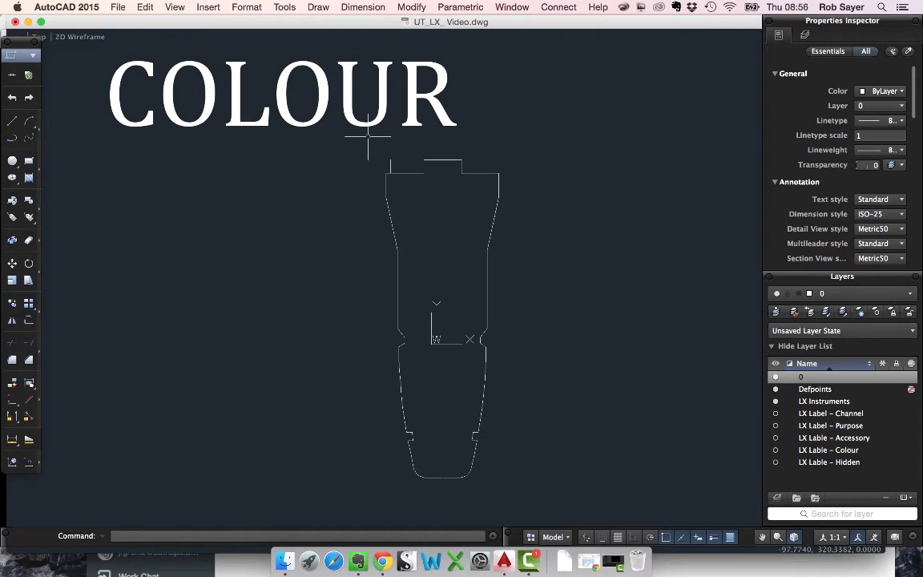
type("m")
key("Return")
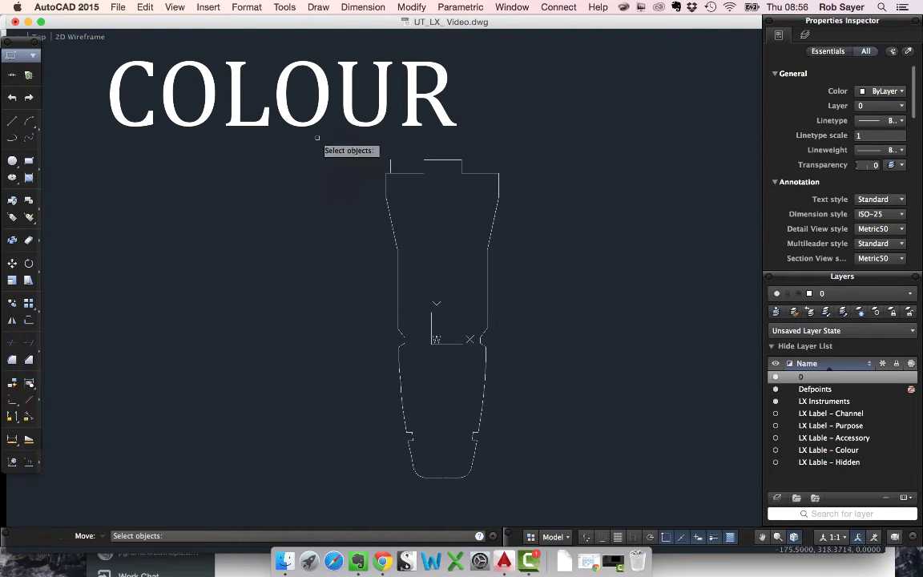
left_click(285, 102)
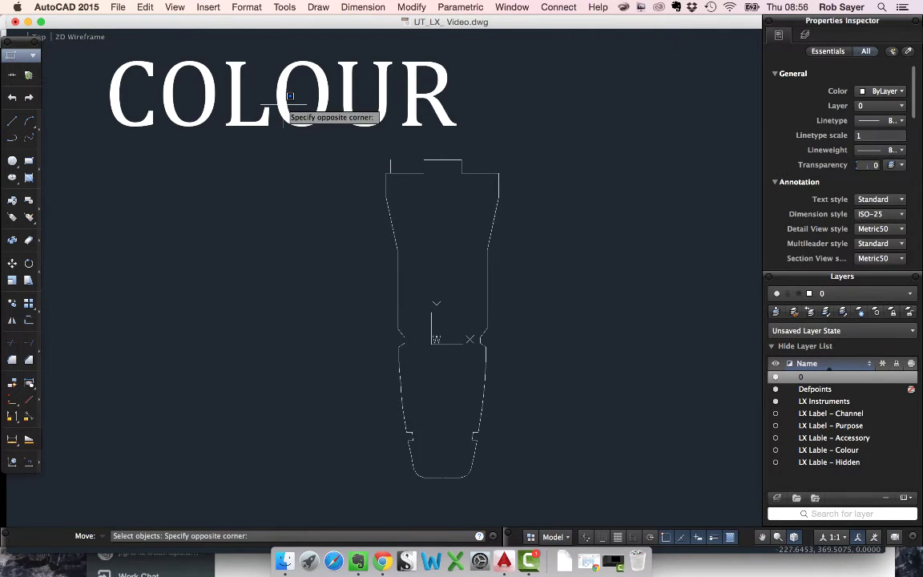
left_click(282, 90)
key("Return")
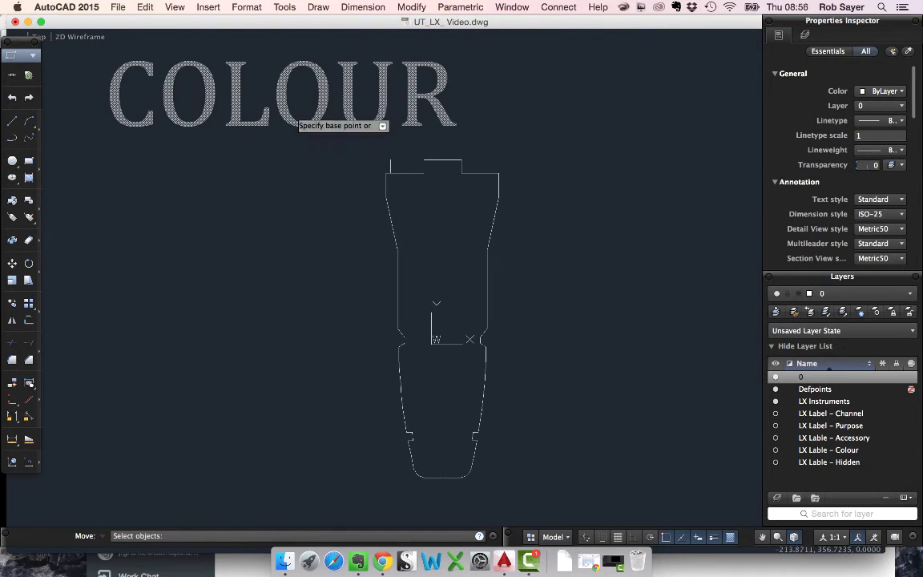
key("Escape")
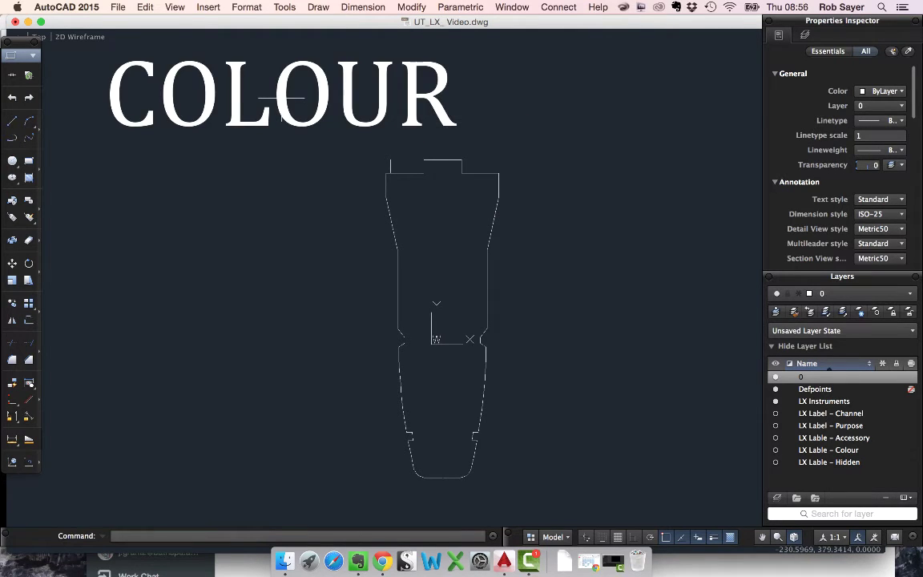
Move the COLOUR text so it sits centred above the lantern outline
type("m")
key("Return")
key("Return")
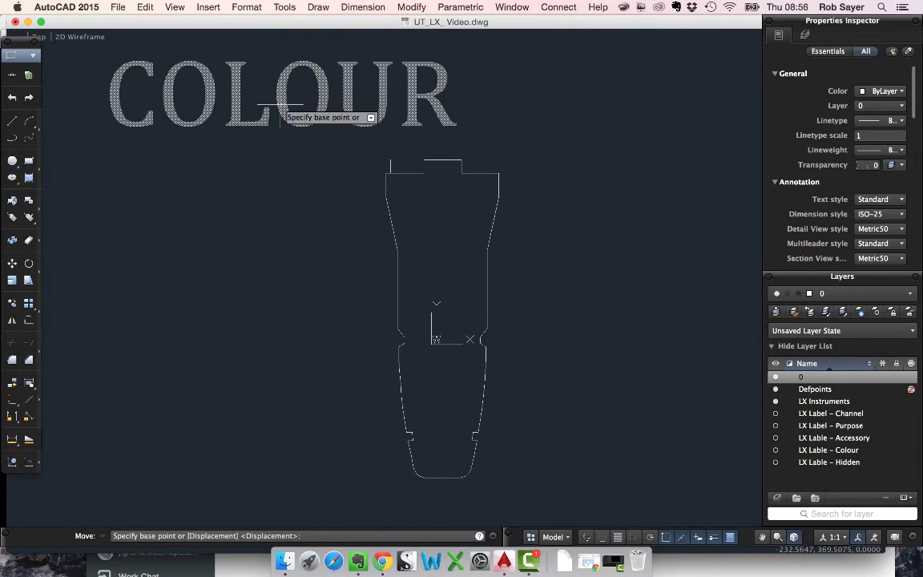
left_click(287, 88)
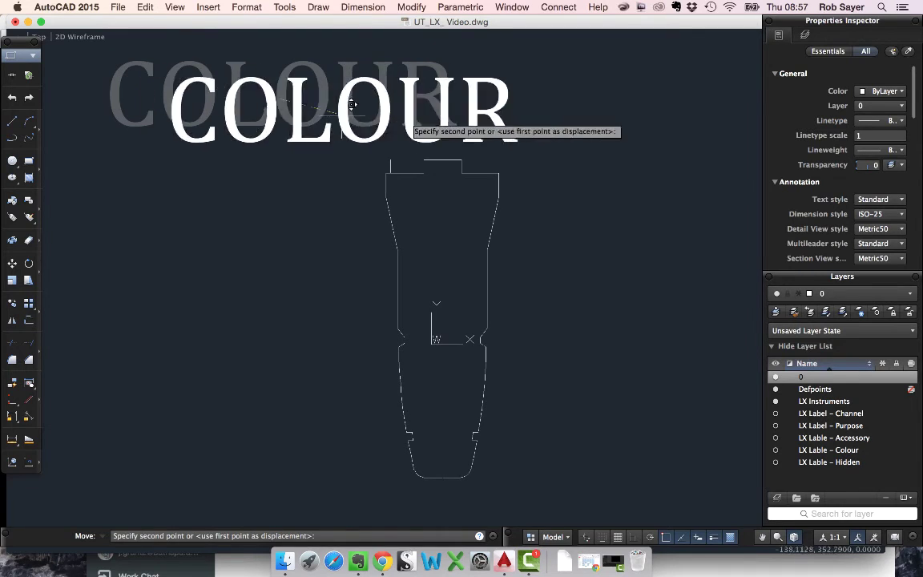
left_click(453, 93)
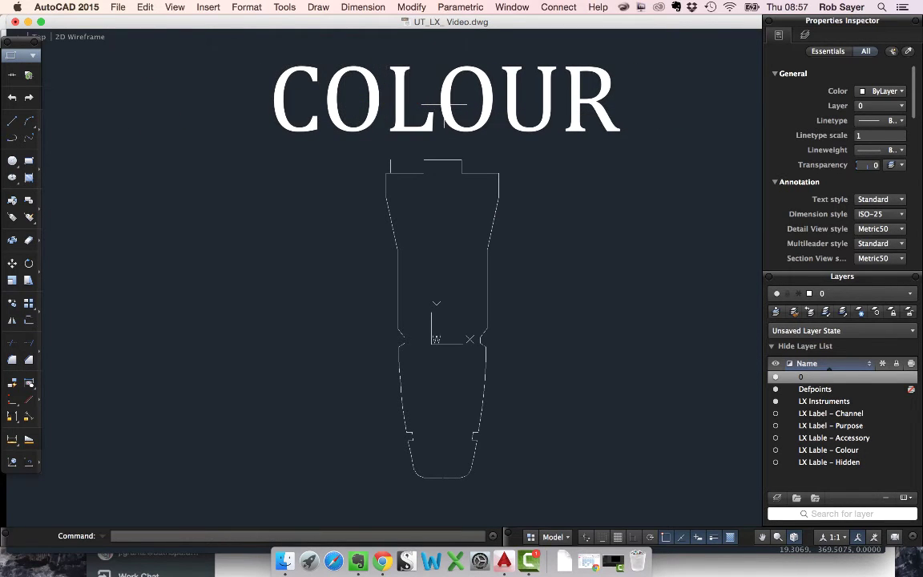
scroll(676, 201, "down", 3)
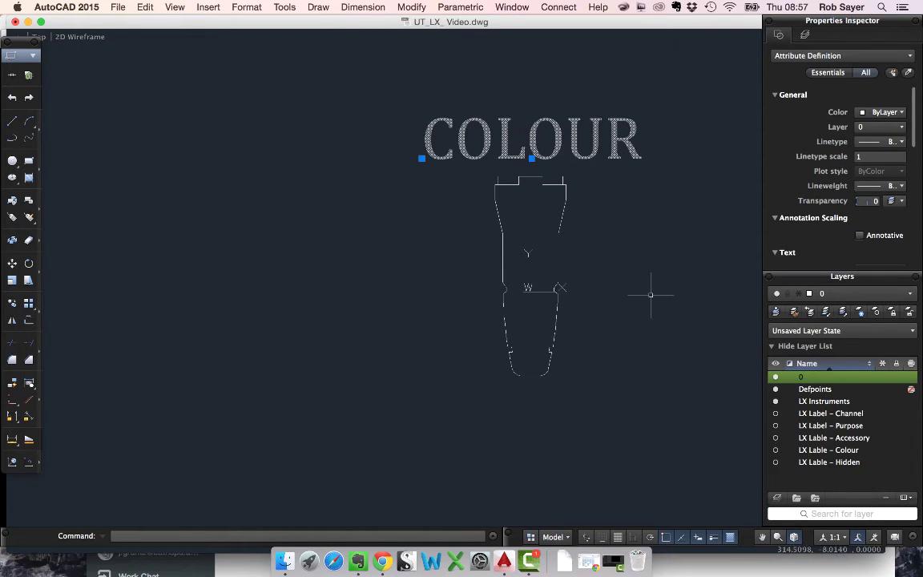
Put the COLOUR attribute on LX Lable – Colour and toggle that layer off and on
key("Escape")
left_click(569, 144)
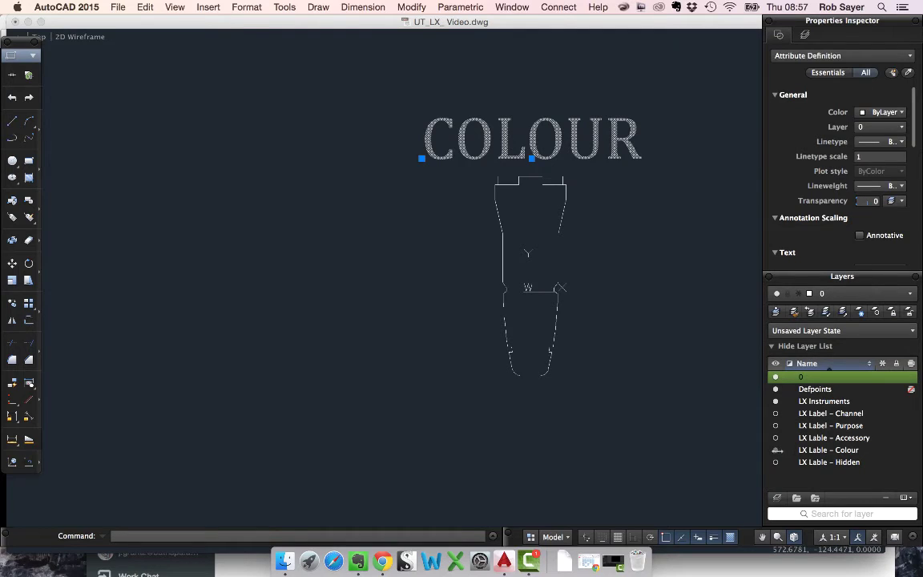
left_click(901, 127)
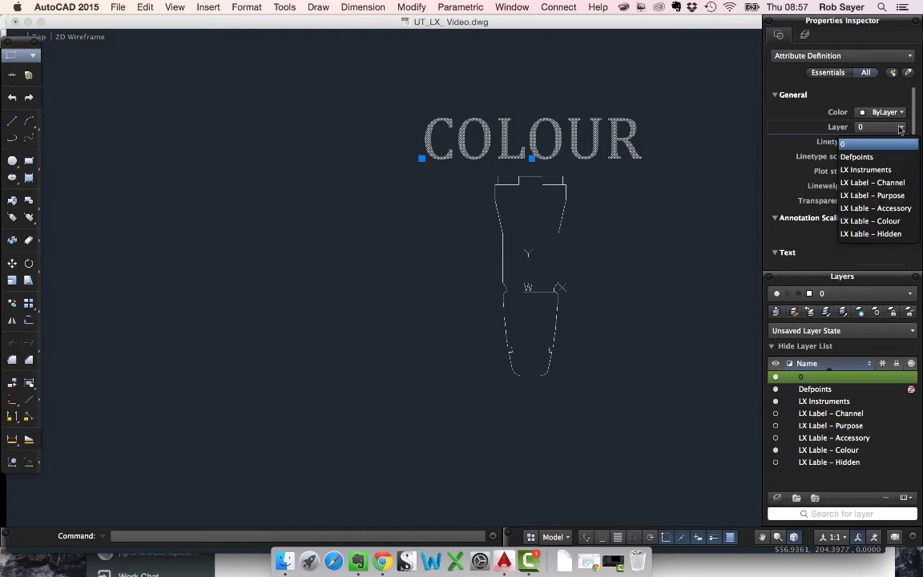
left_click(887, 225)
key("Escape")
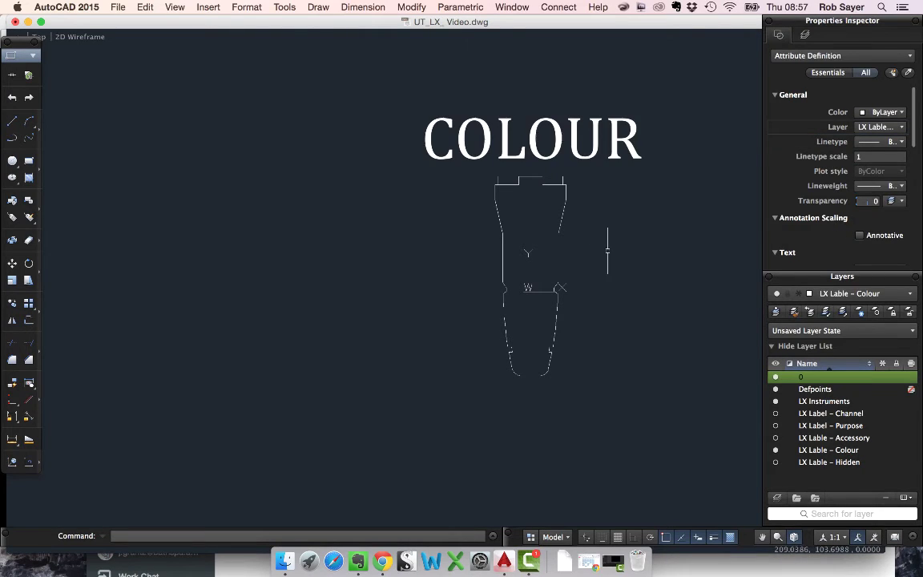
left_click(776, 450)
left_click(775, 450)
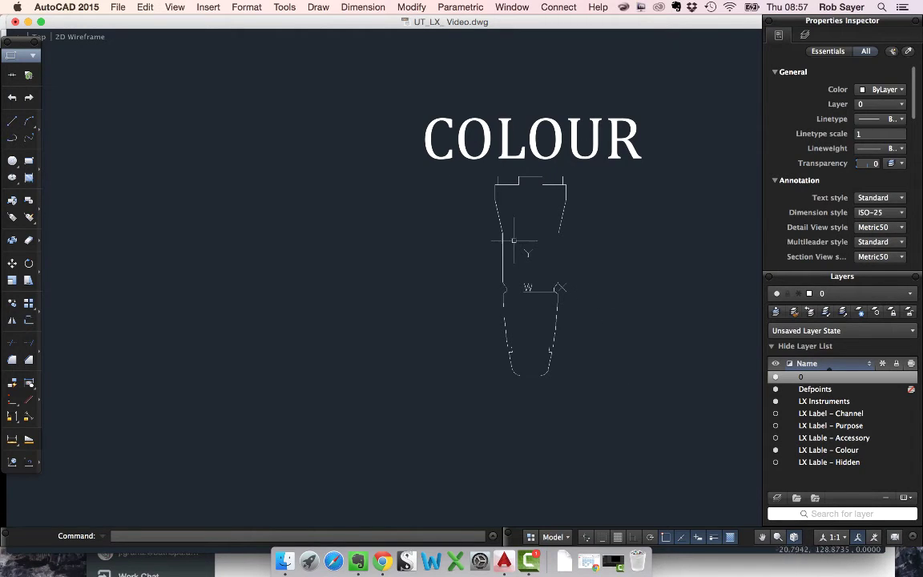
Select the outline and COLOUR label, name a block 'Source Four Junior 25/50' and set its base point
left_click(385, 79)
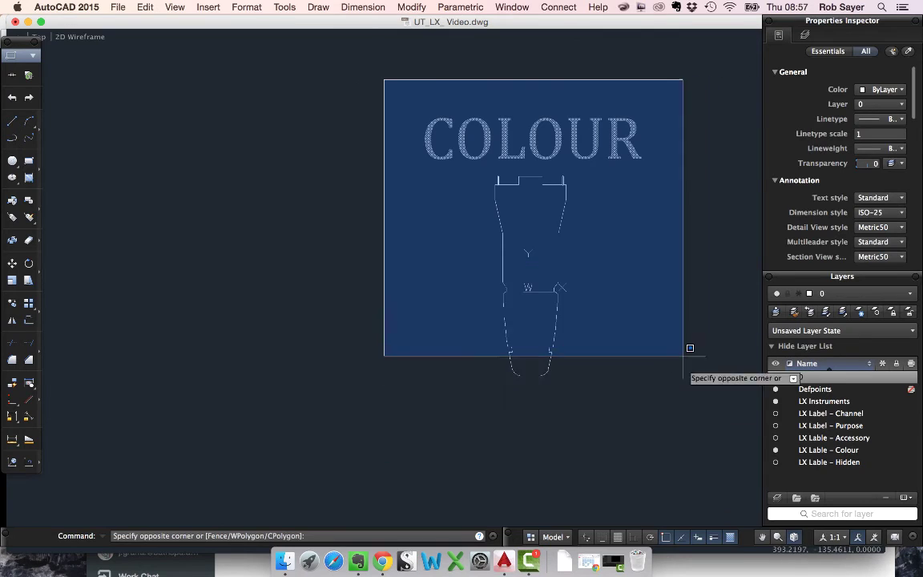
left_click(689, 348)
type("B")
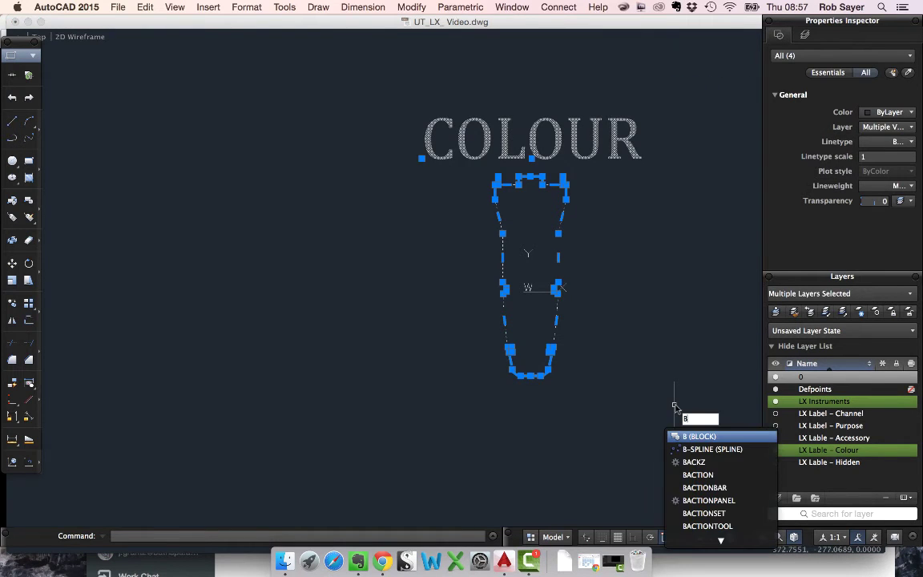
key("Return")
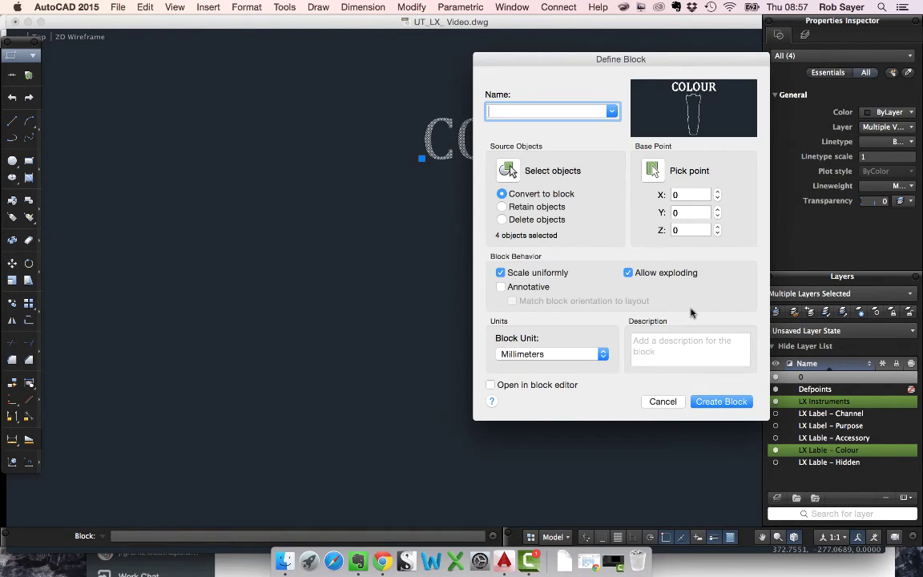
type("Source Four Junior 25/50")
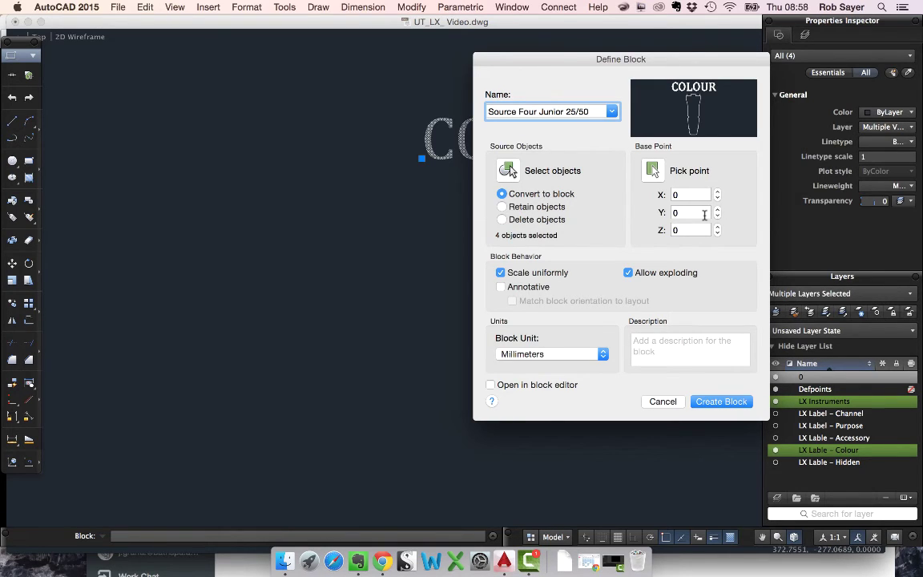
left_click(653, 170)
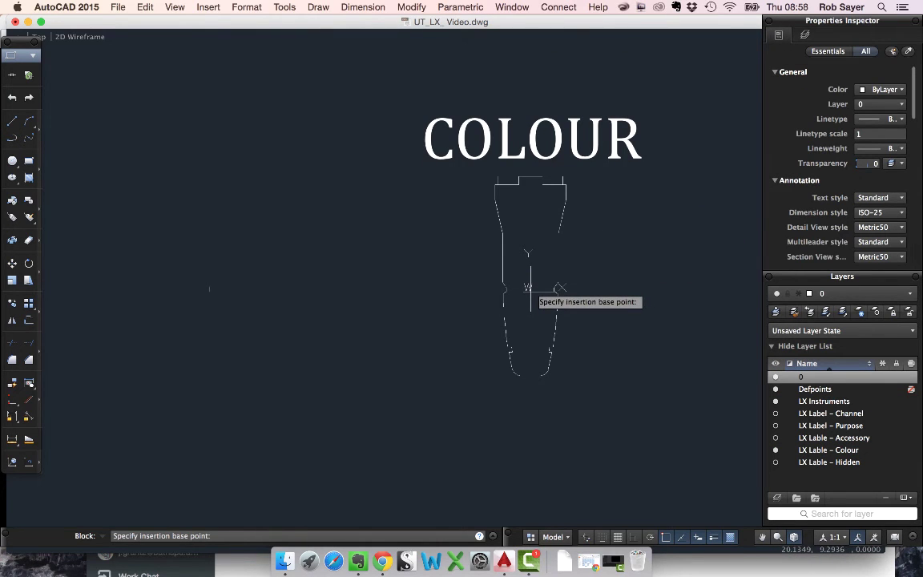
left_click(528, 289)
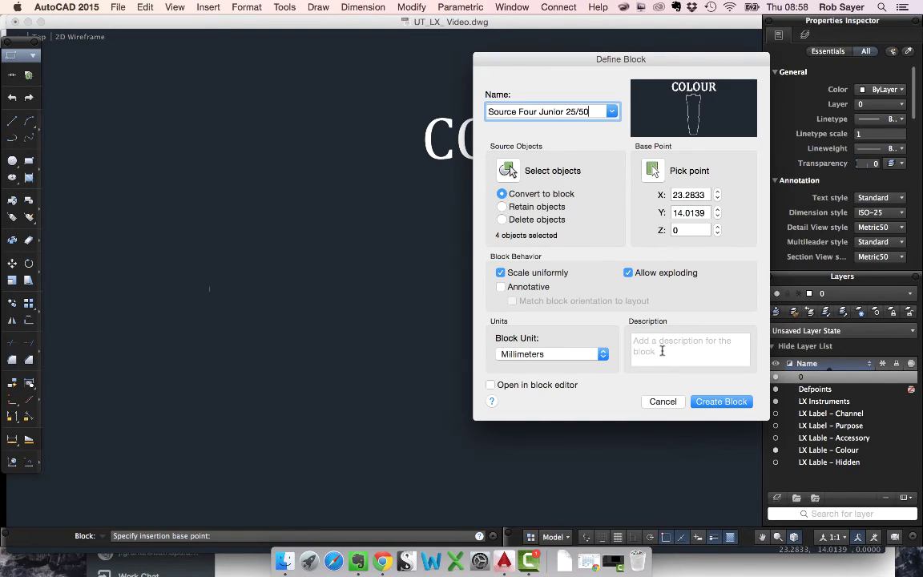
Shorten the name to Source Four Junior, create the block and accept gel OW
key("BackSpace")
key("BackSpace")
key("BackSpace")
key("BackSpace")
key("BackSpace")
key("BackSpace")
left_click(710, 402)
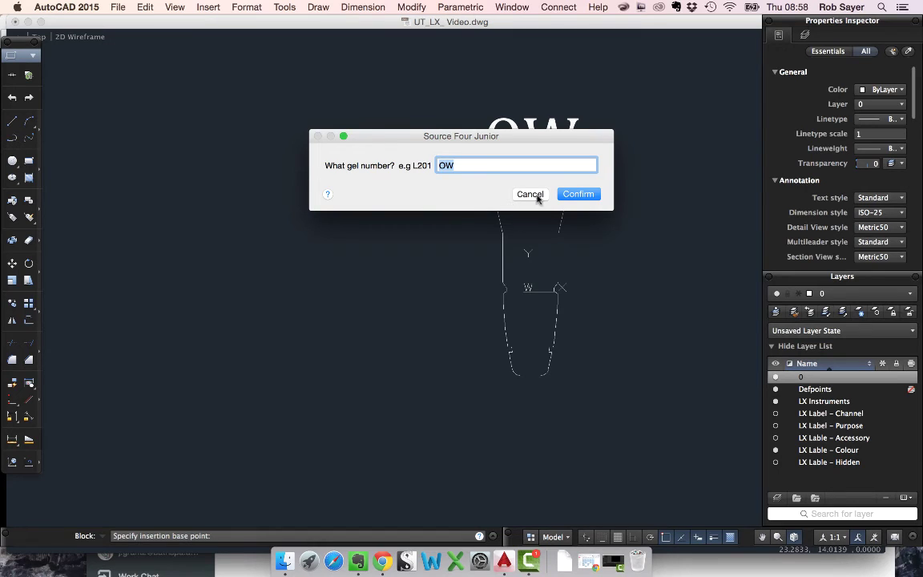
left_click(579, 194)
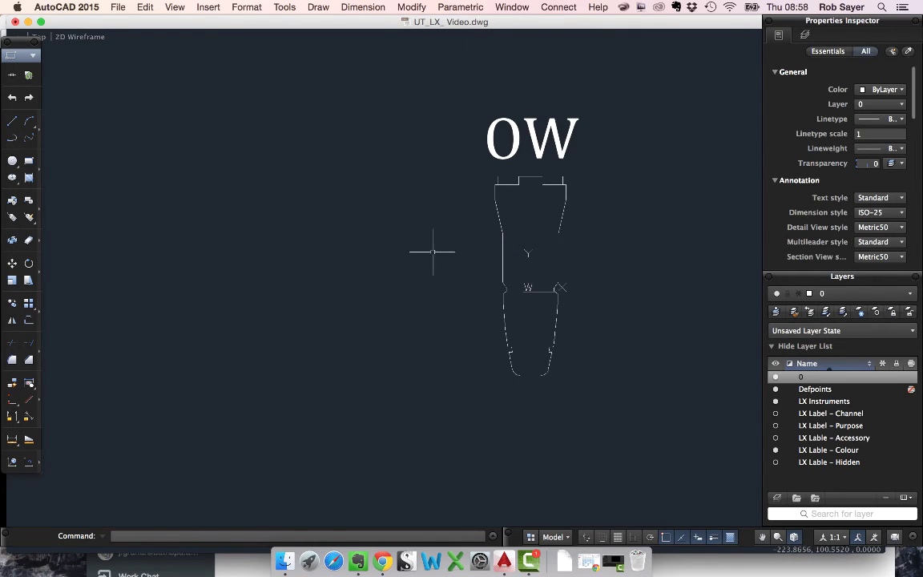
Insert a second Source Four Junior right of the first with gel number L103
middle_click_drag(433, 255, 198, 258)
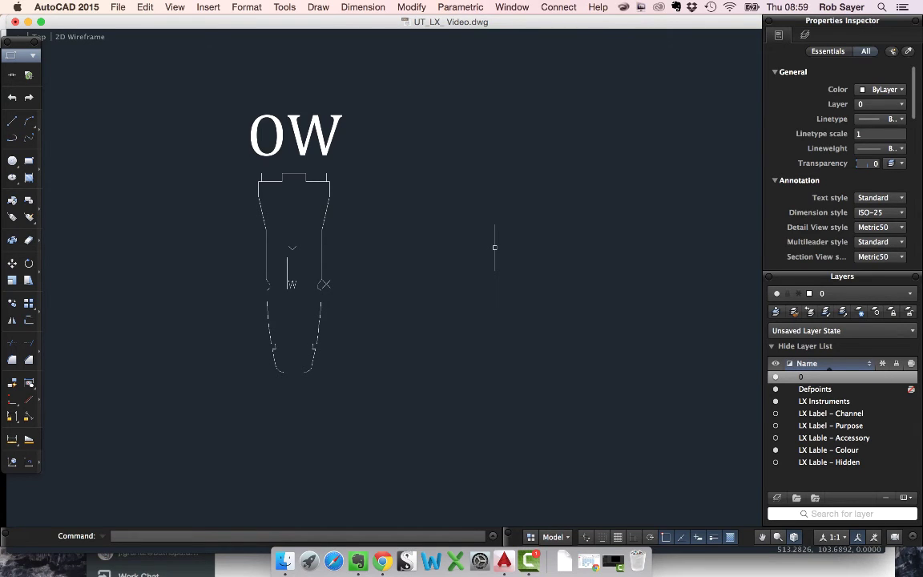
type("i")
key("Return")
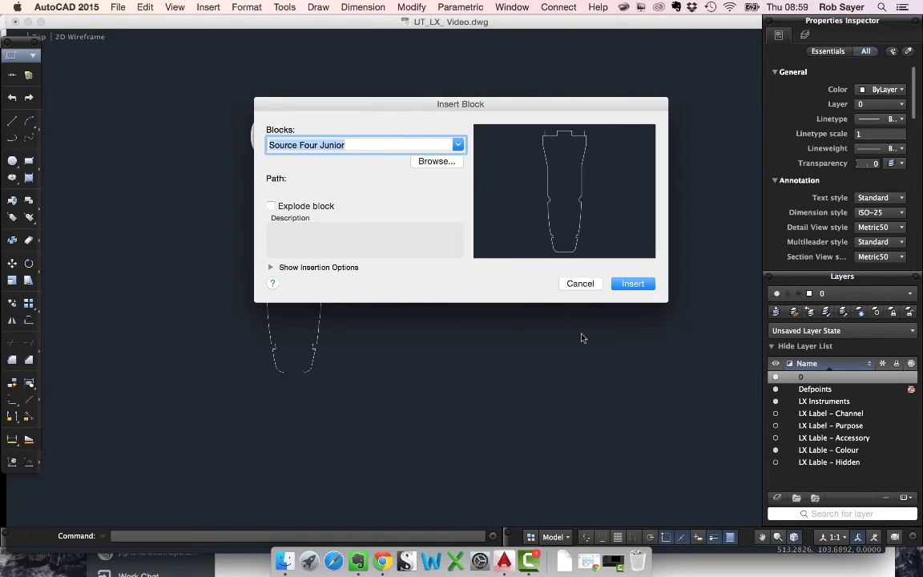
left_click(271, 267)
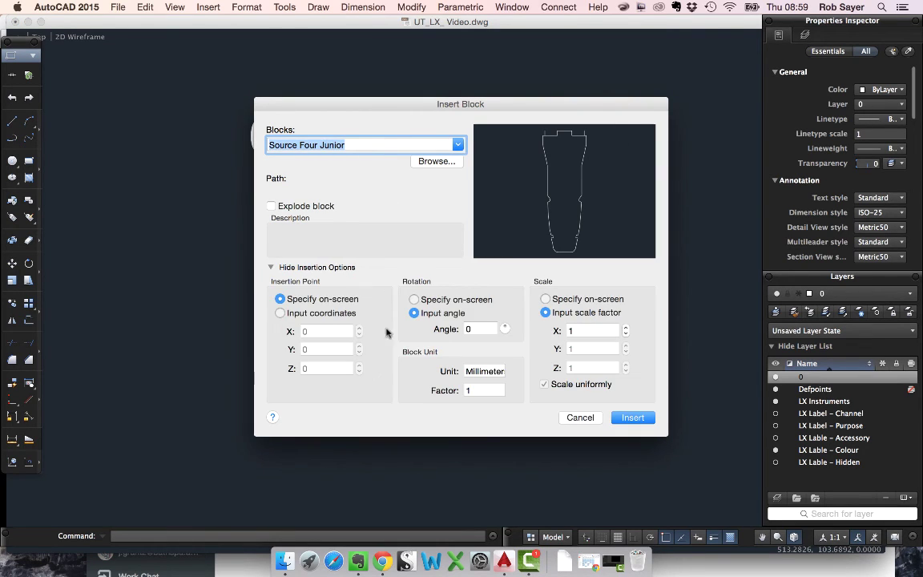
left_click(271, 267)
left_click(632, 285)
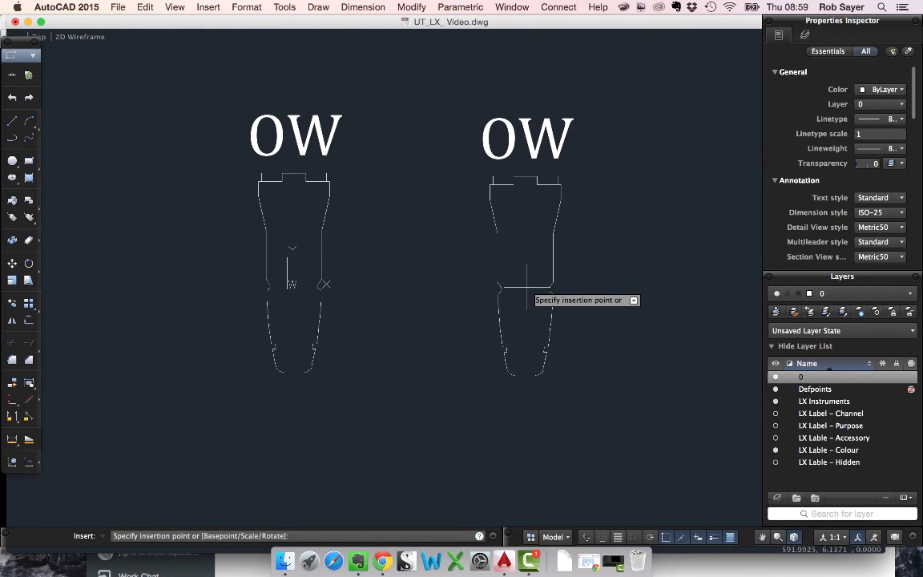
left_click(528, 287)
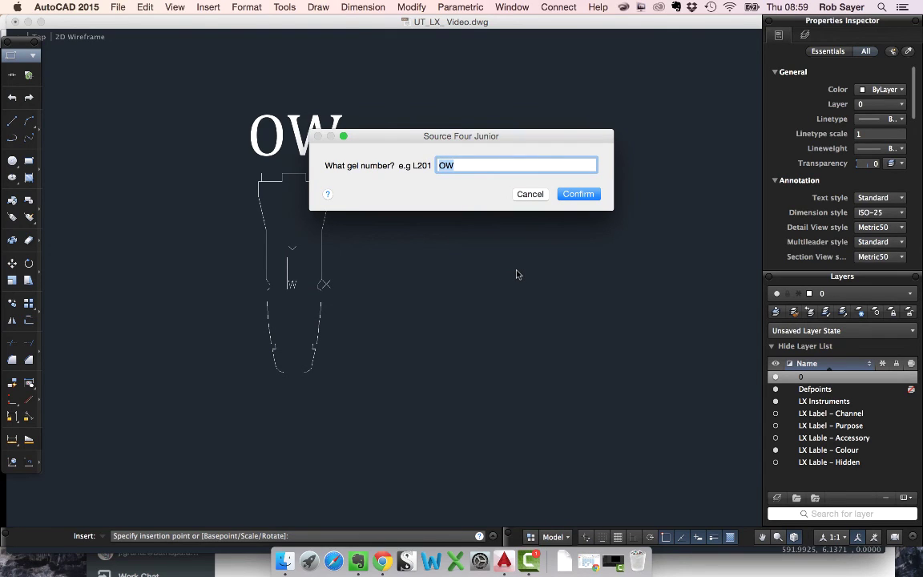
type("L103")
key("Return")
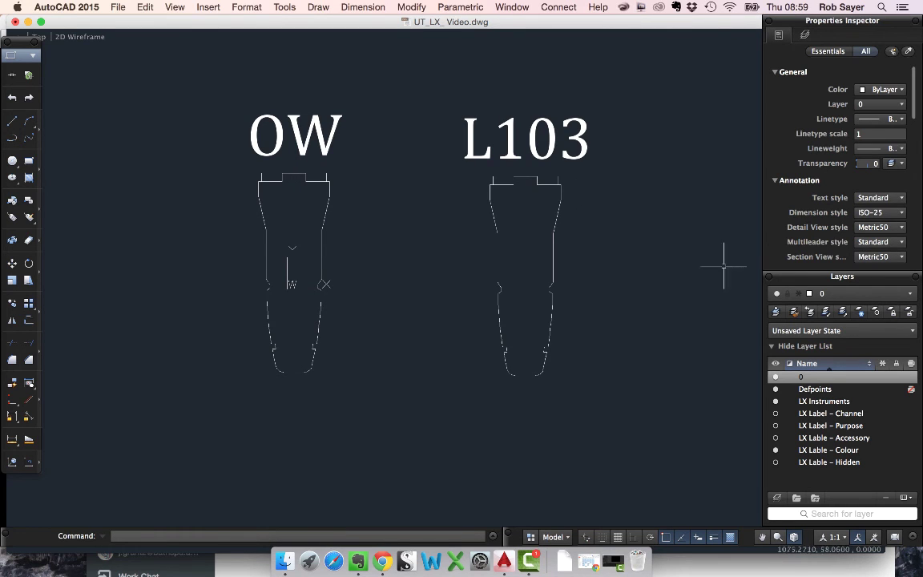
middle_click_drag(704, 270, 505, 270)
Copy the L103 fixture twice to the right, then select the rightmost copy
scroll(503, 280, "down", 2)
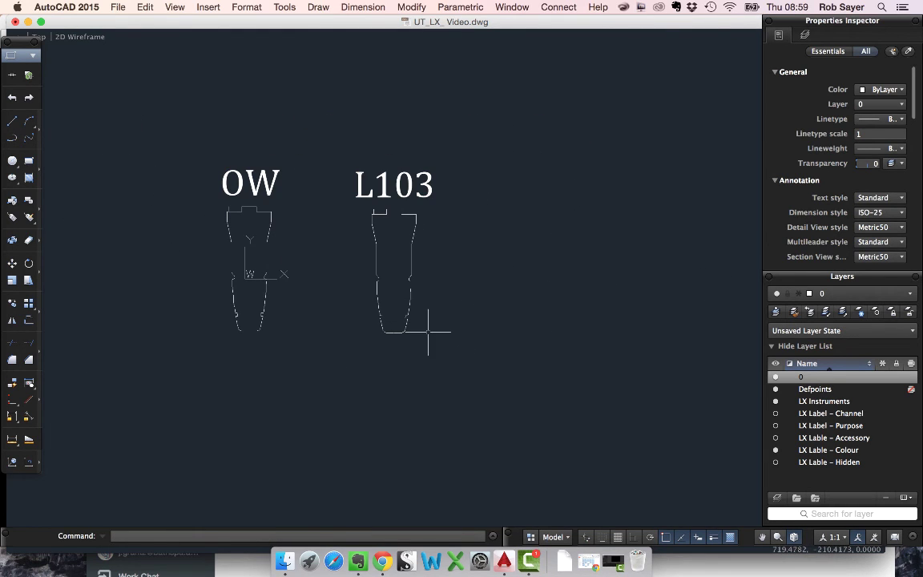
type("cu")
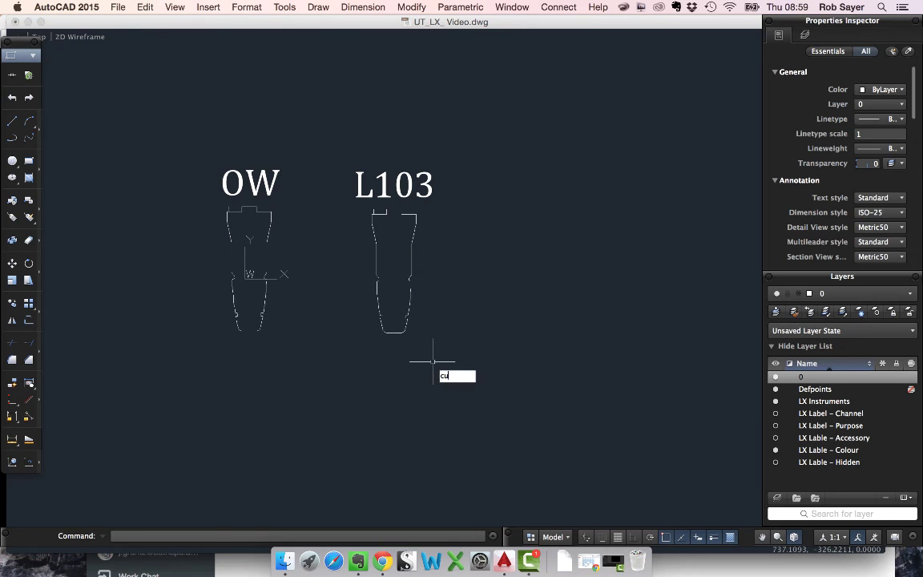
type("op")
key("Return")
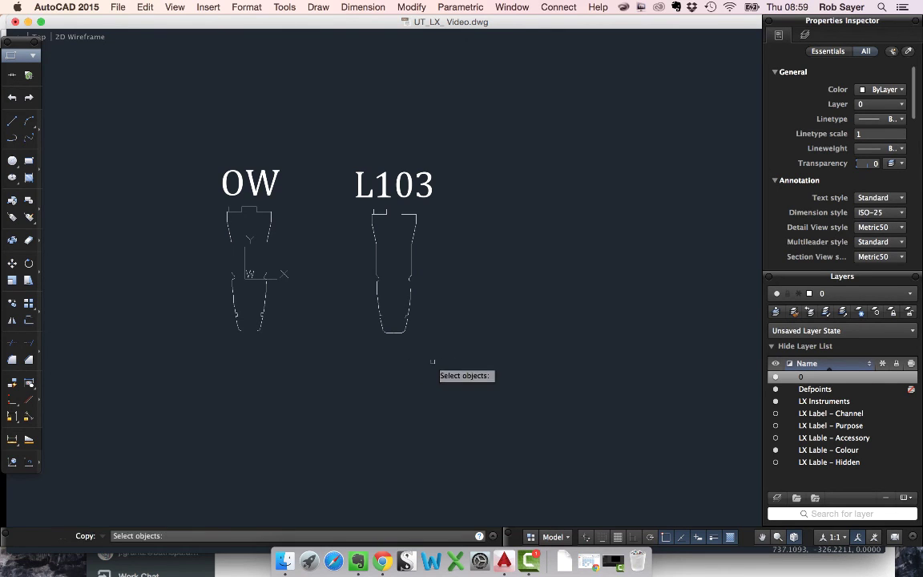
left_click(404, 214)
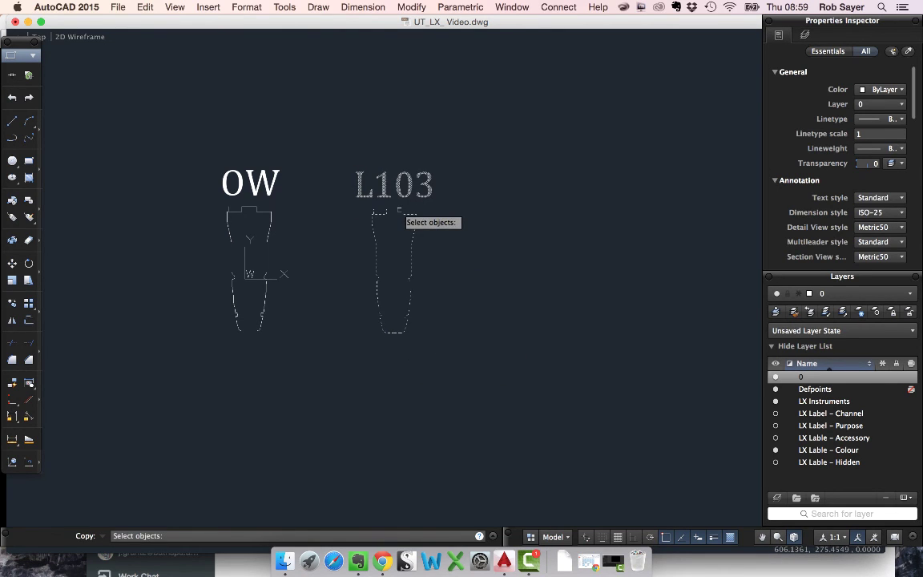
key("Return")
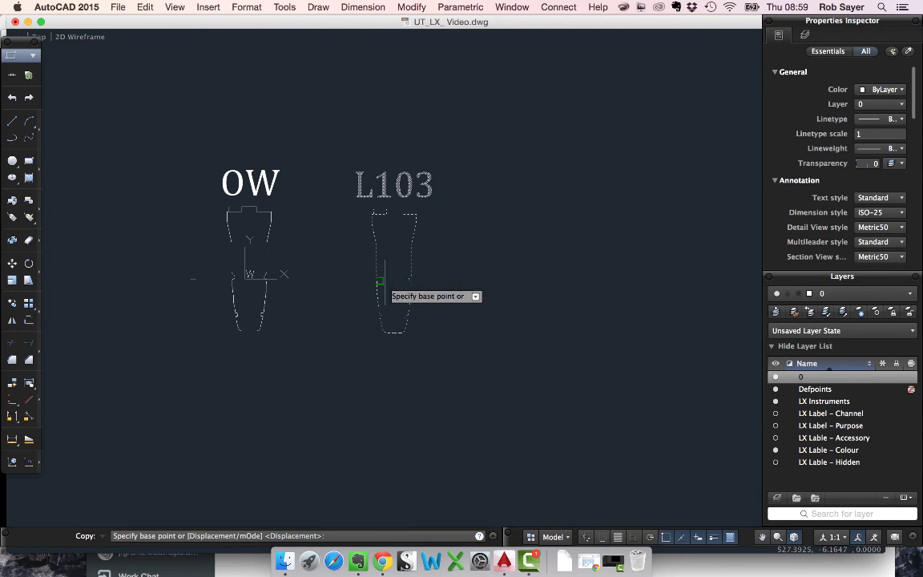
left_click(393, 282)
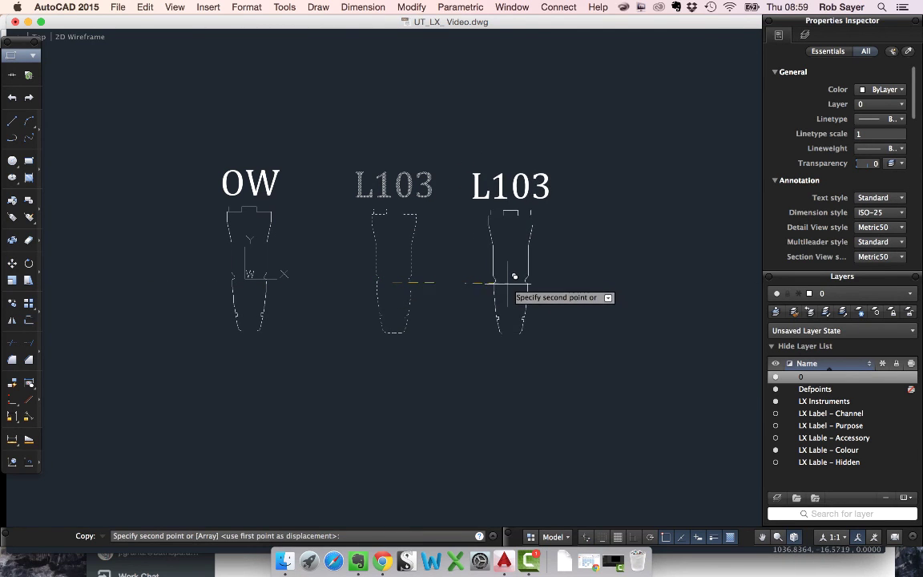
left_click(511, 281)
left_click(637, 279)
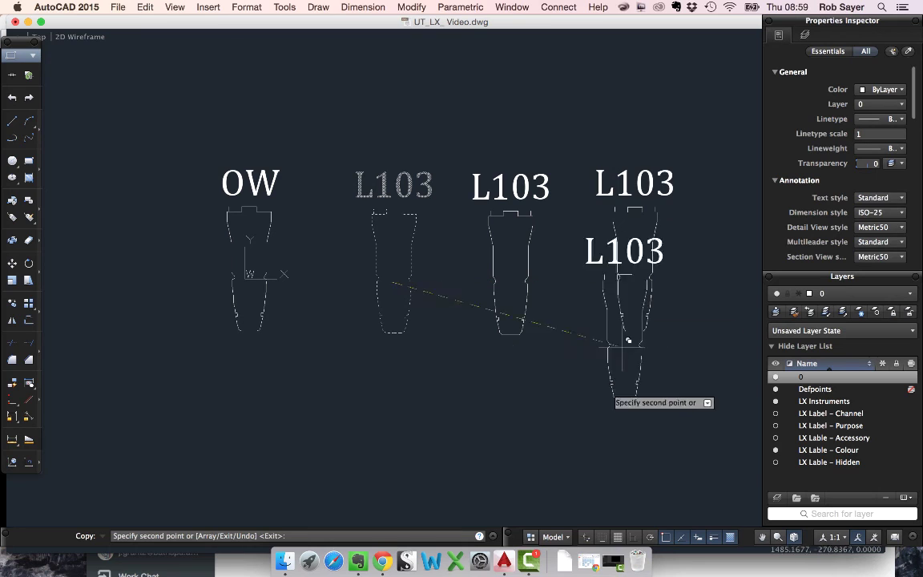
key("Return")
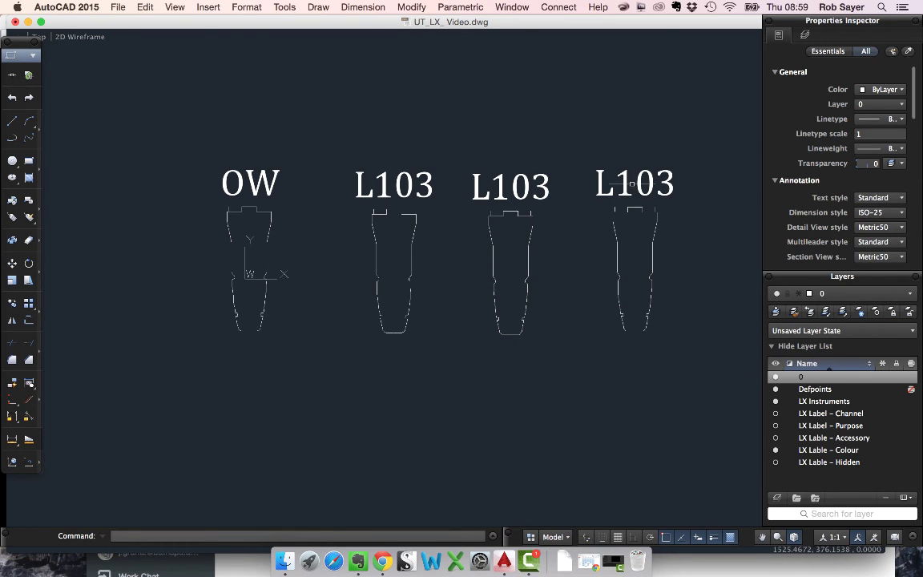
left_click(630, 185)
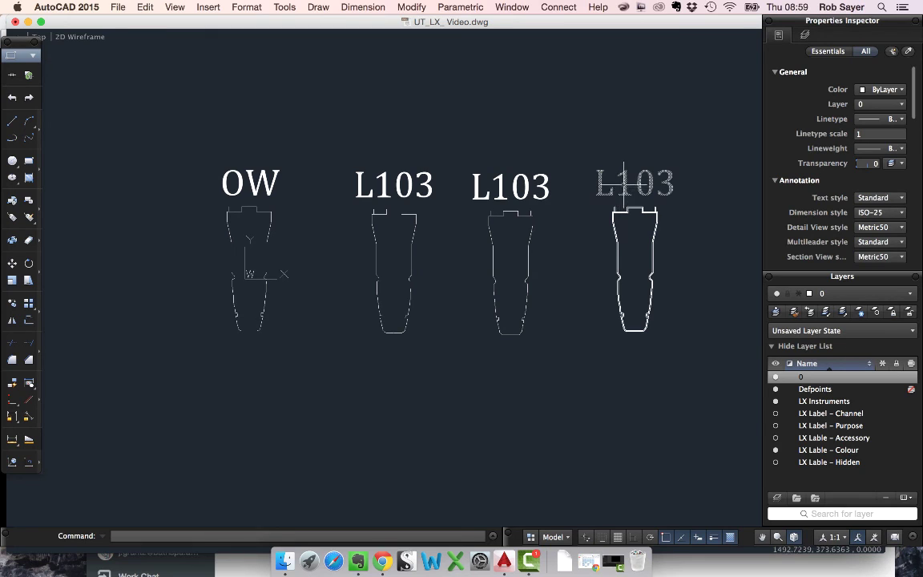
Edit the rightmost Source Four Junior's COLOUR attribute from L103 to L013 in the attribute editor
double_click(629, 195)
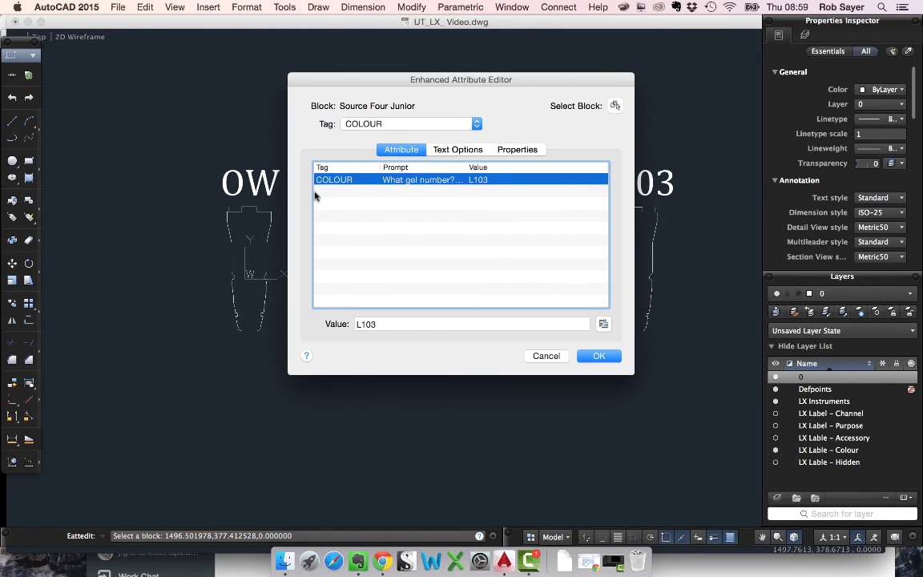
key("Tab")
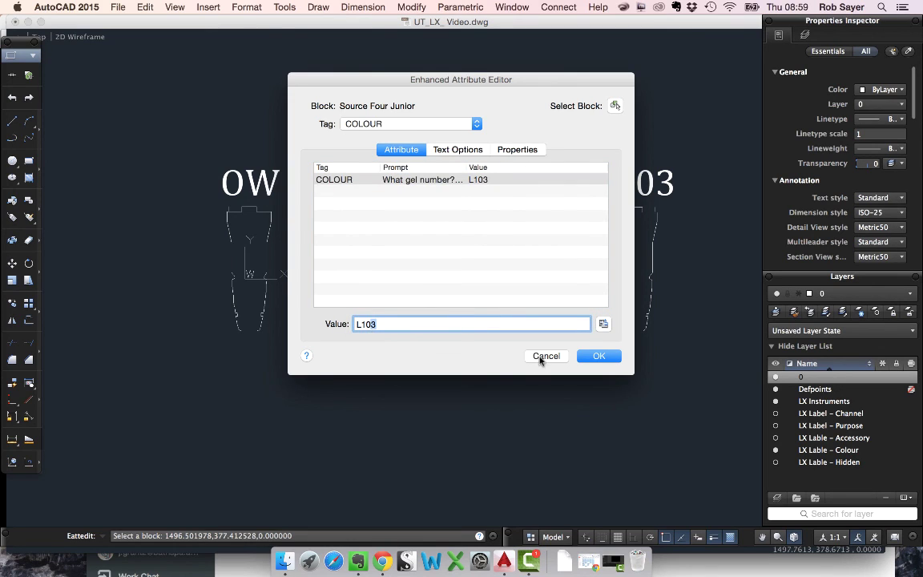
type("L1")
key("BackSpace")
type("013")
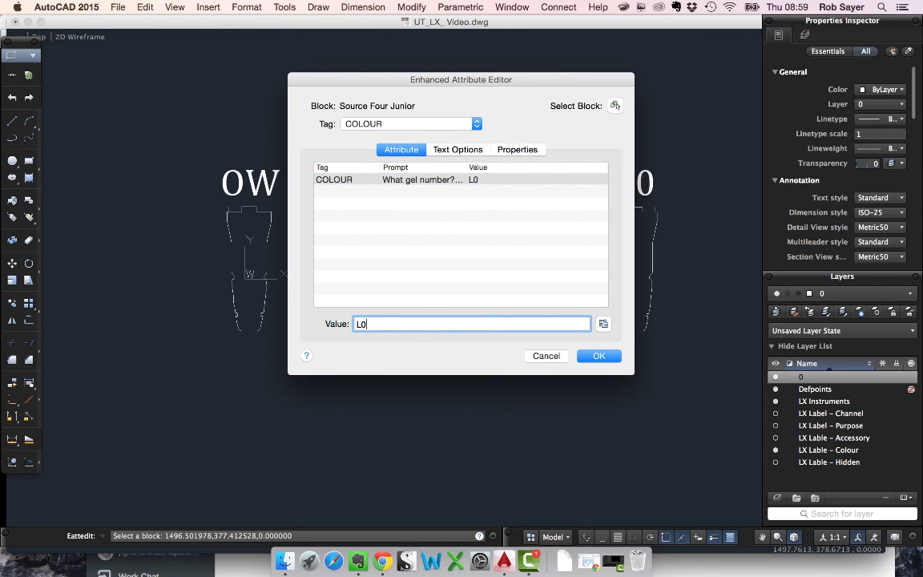
left_click(606, 357)
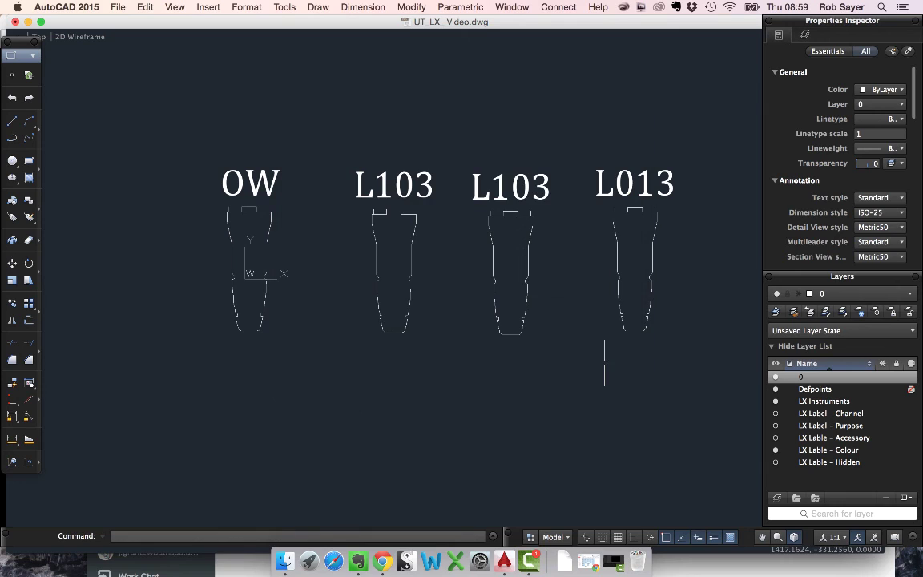